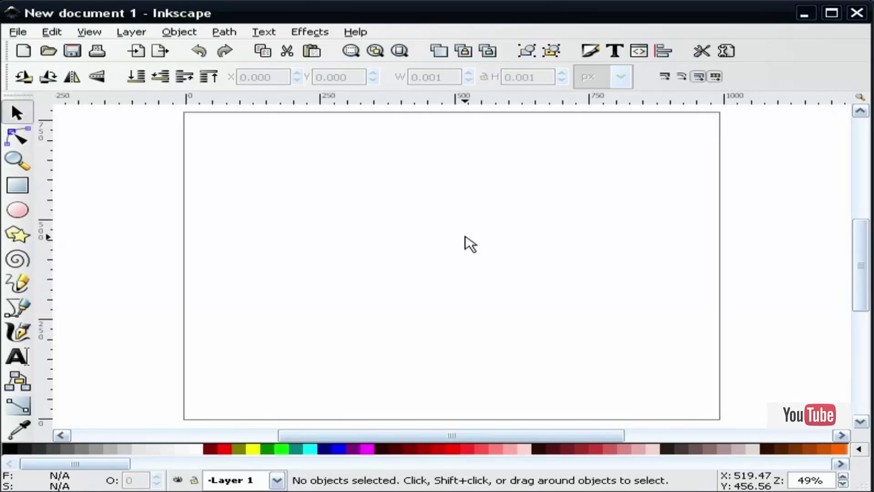
# Type CHROME on the page and set its font to Junegull.
pyautogui.click(18, 356)
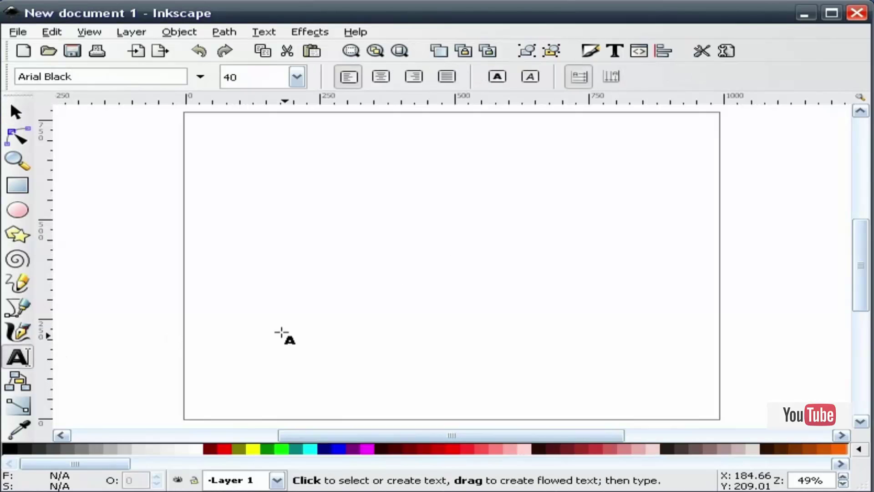
pyautogui.click(332, 307)
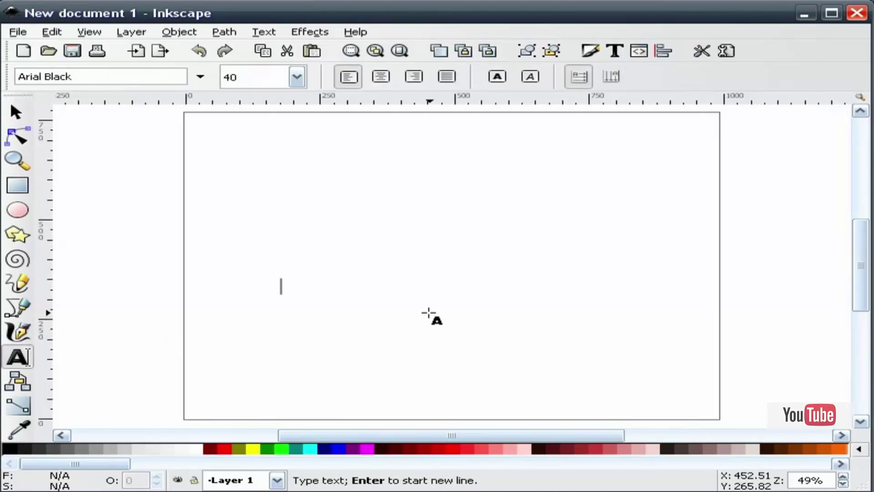
pyautogui.write('CHROME')
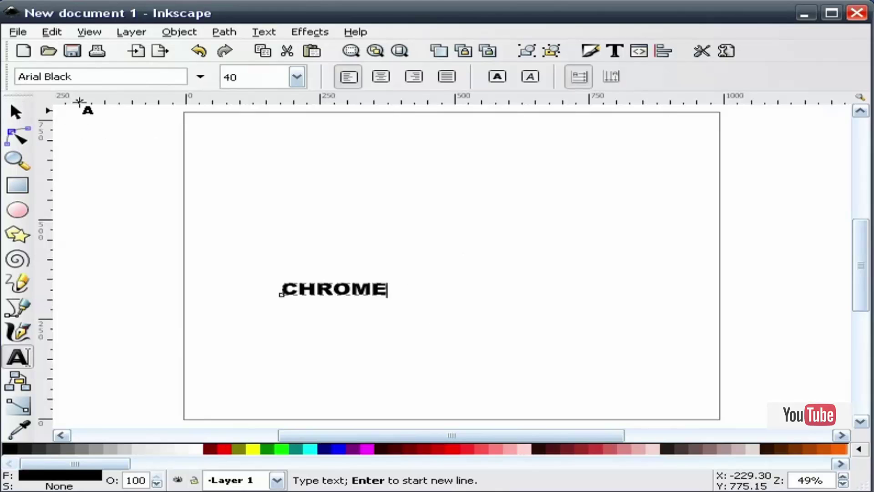
pyautogui.click(200, 79)
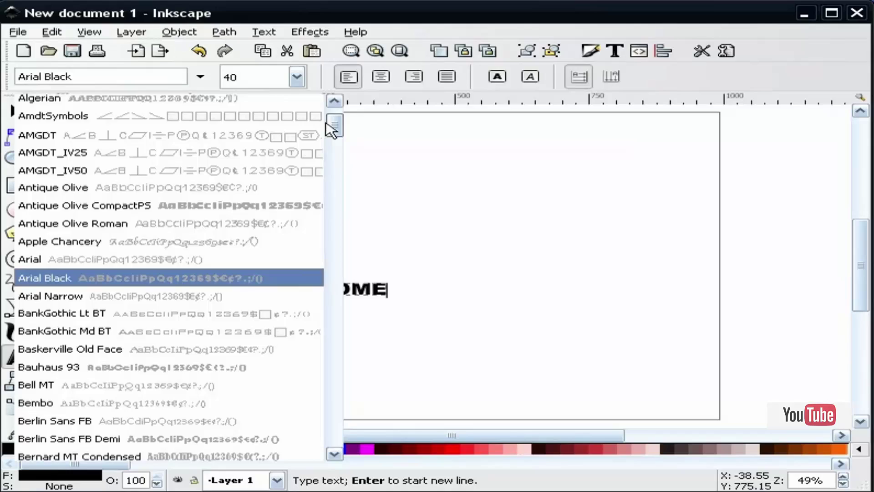
pyautogui.moveTo(331, 125); pyautogui.dragTo(308, 289)
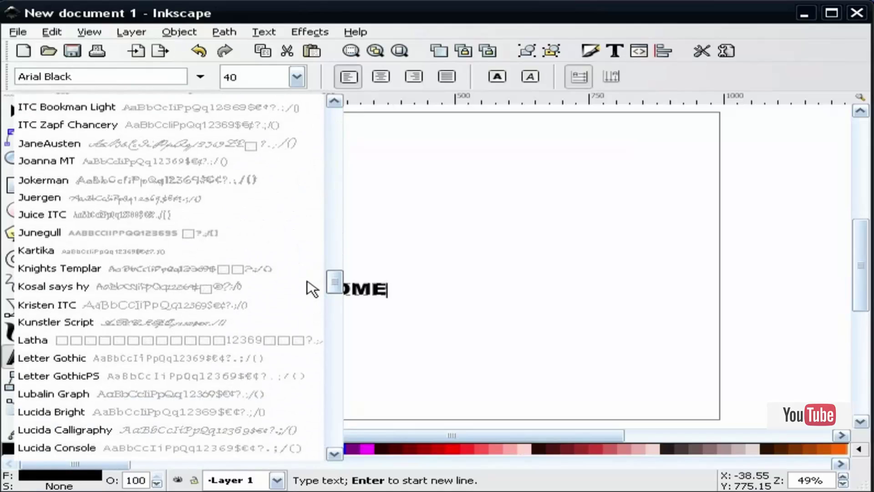
pyautogui.click(67, 232)
# Scale CHROME up to about 881 × 163 px and move it to the page middle.
pyautogui.click(17, 112)
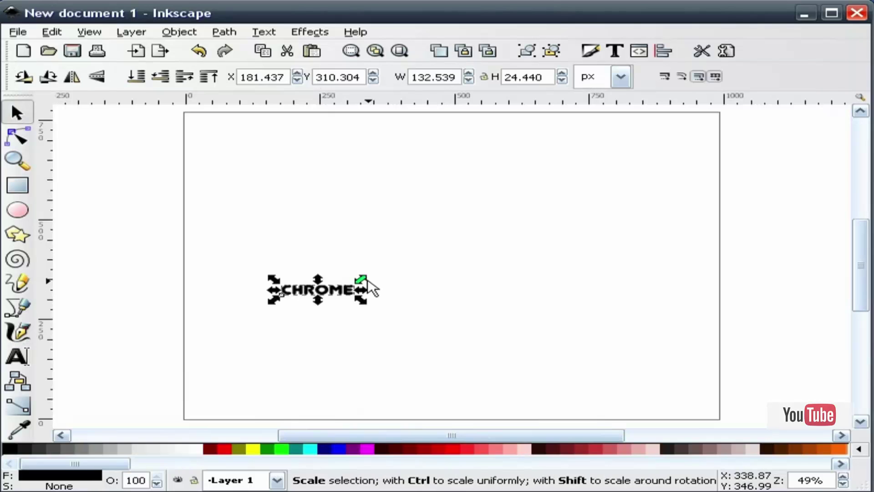
pyautogui.moveTo(363, 280); pyautogui.dragTo(758, 218)
pyautogui.moveTo(642, 252); pyautogui.dragTo(575, 253)
# Turn off Show page border in Document Properties.
pyautogui.click(547, 193)
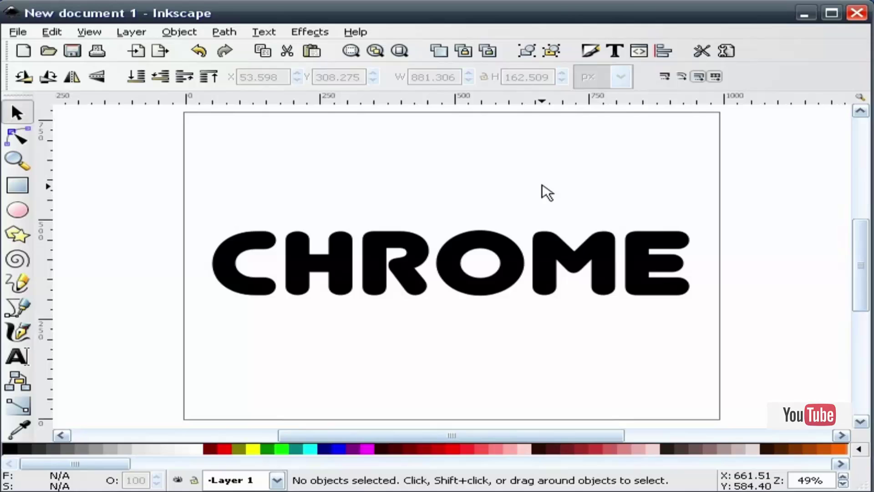
pyautogui.click(18, 32)
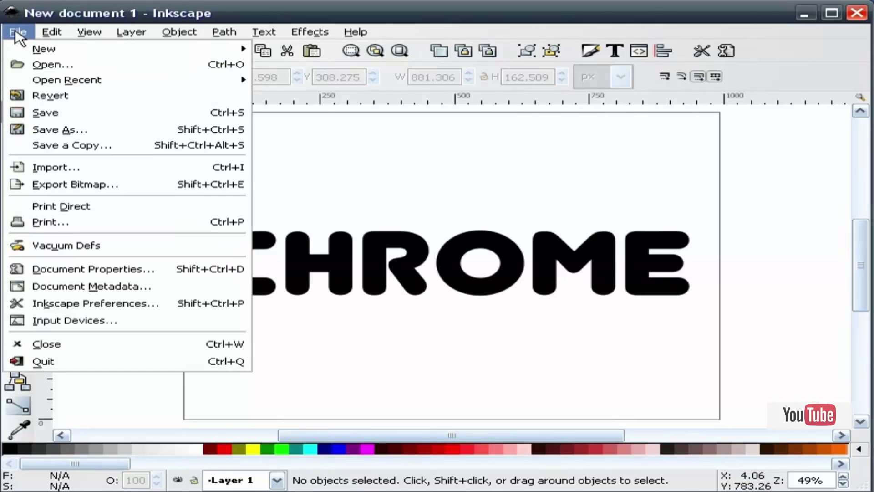
pyautogui.click(75, 266)
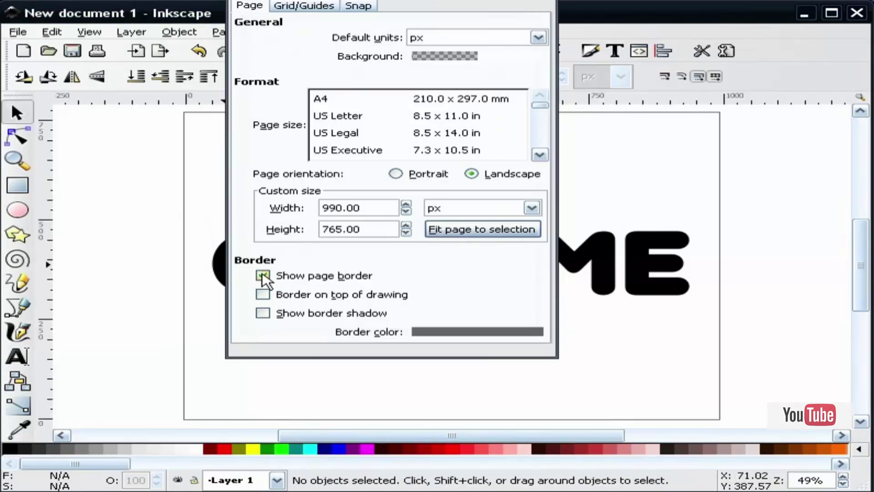
pyautogui.click(262, 276)
pyautogui.click(536, 17)
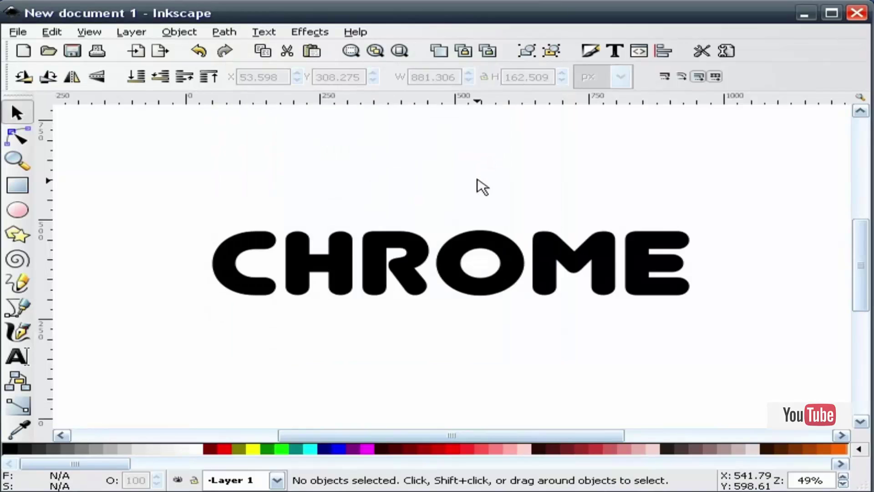
# Enlarge CHROME about 144% to roughly 1271 × 234 px and centre it on the canvas.
pyautogui.click(457, 255)
pyautogui.moveTo(457, 255); pyautogui.dragTo(354, 271)
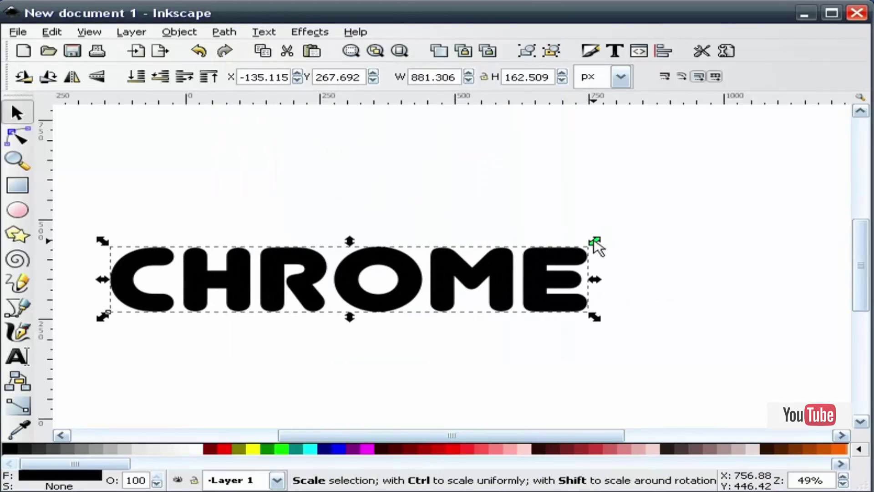
pyautogui.moveTo(593, 243); pyautogui.dragTo(800, 171)
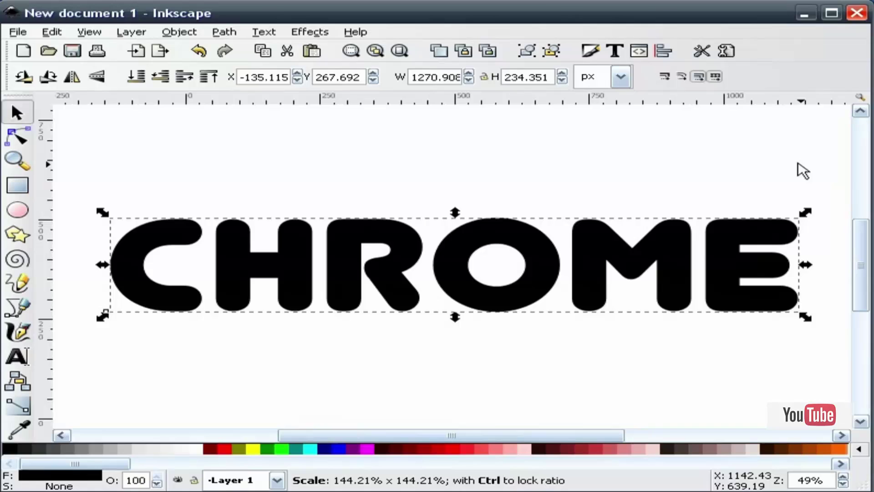
pyautogui.press('Escape')
pyautogui.moveTo(594, 246); pyautogui.dragTo(573, 285)
# Select the CHROME text.
pyautogui.click(542, 209)
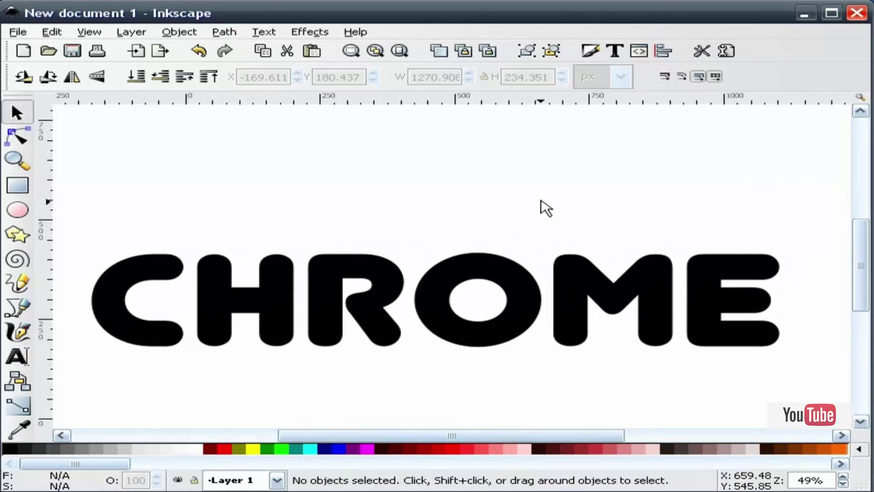
pyautogui.rightClick(505, 272)
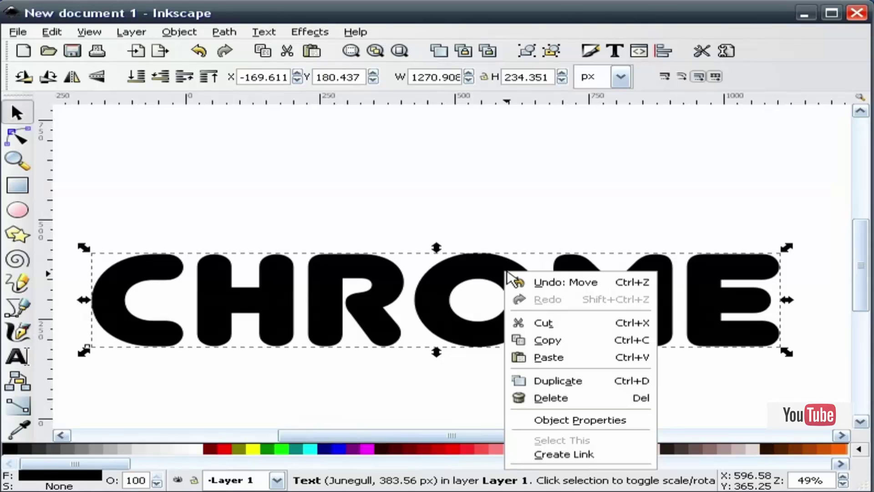
pyautogui.click(503, 216)
pyautogui.click(502, 216)
pyautogui.click(504, 264)
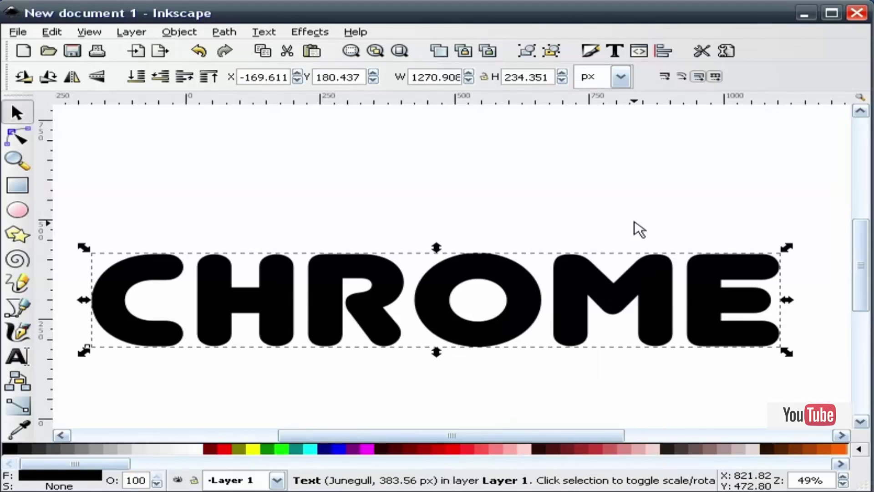
# Give CHROME a black-to-transparent linear gradient fill and open it in the Gradient editor.
pyautogui.click(590, 53)
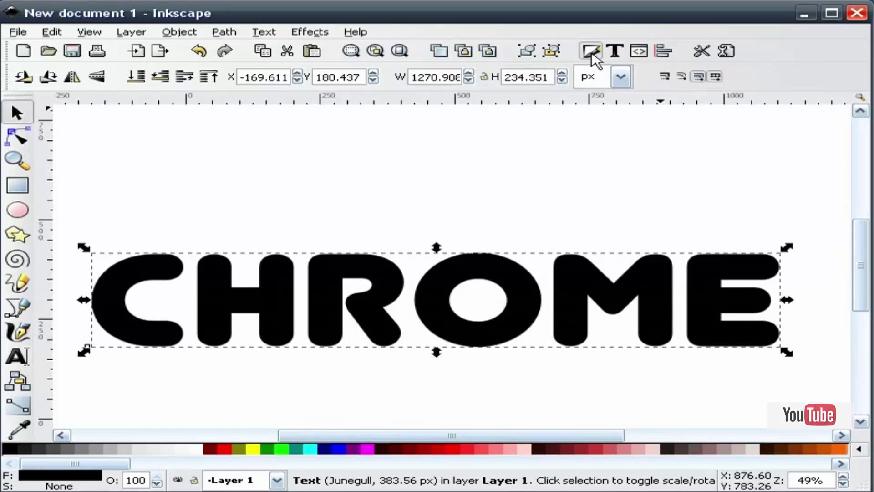
pyautogui.moveTo(734, 68); pyautogui.dragTo(623, 99)
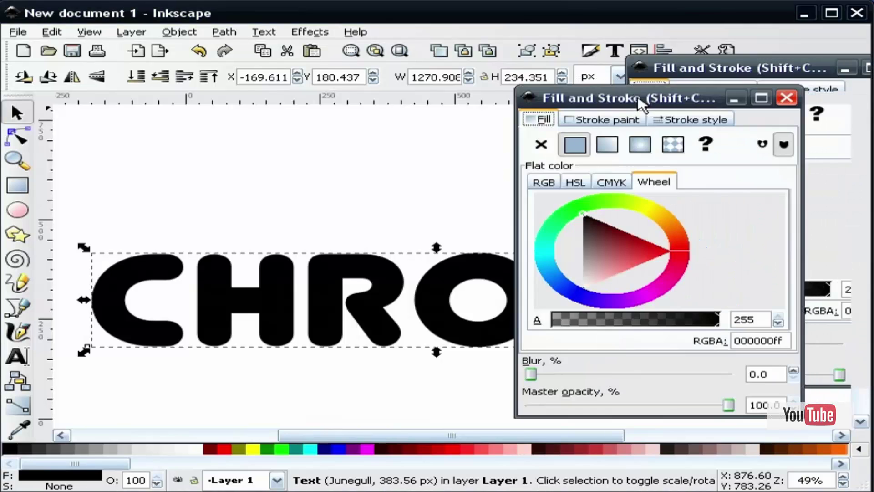
pyautogui.click(618, 148)
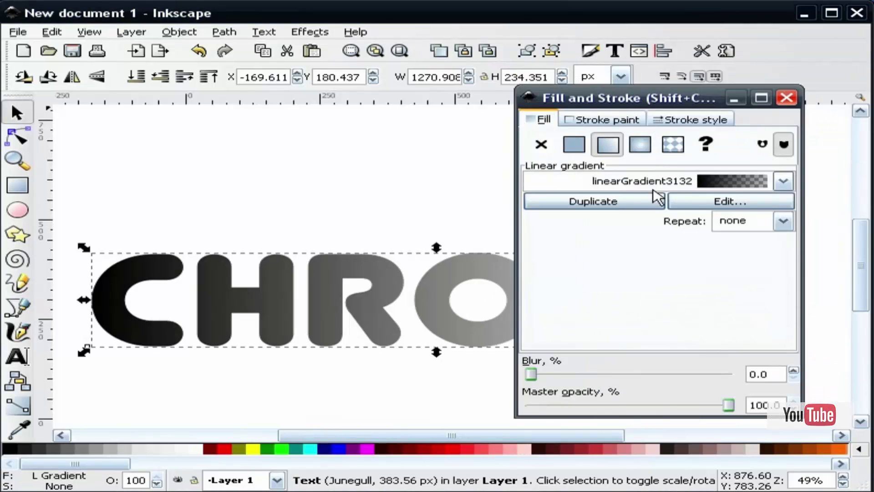
pyautogui.click(728, 202)
pyautogui.moveTo(767, 107); pyautogui.dragTo(678, 129)
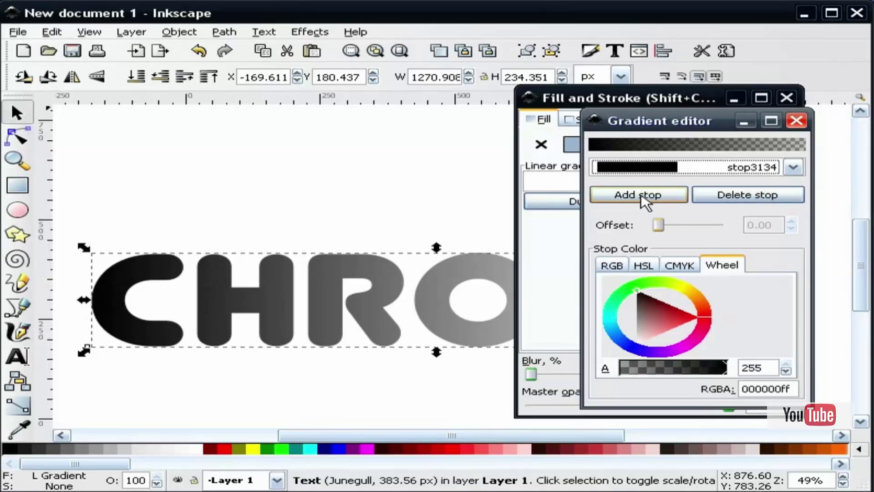
# Add two stops to the CHROME gradient, then pick stop3134 and select its RGBA value.
pyautogui.click(642, 198)
pyautogui.click(643, 198)
pyautogui.click(793, 167)
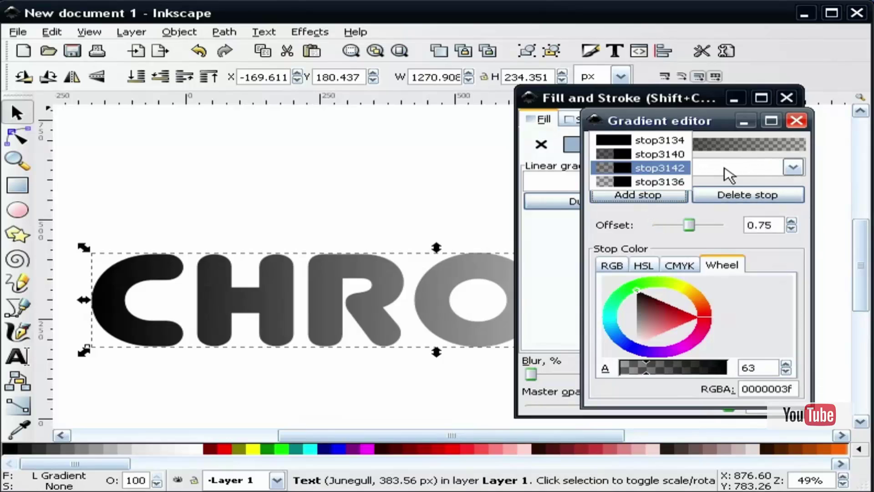
pyautogui.click(720, 128)
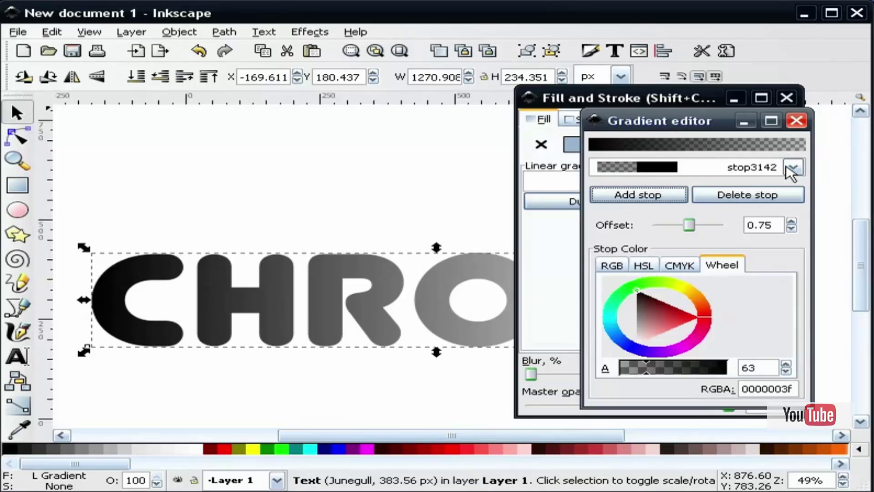
pyautogui.click(792, 167)
pyautogui.click(681, 140)
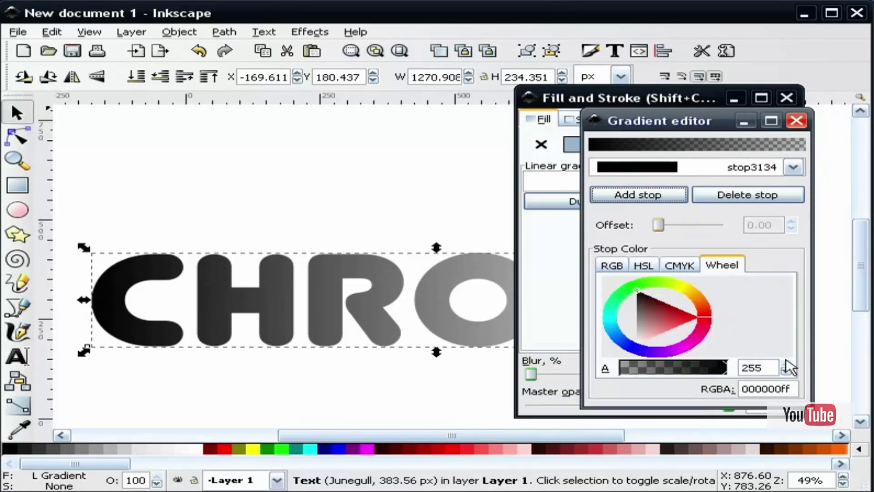
pyautogui.doubleClick(792, 388)
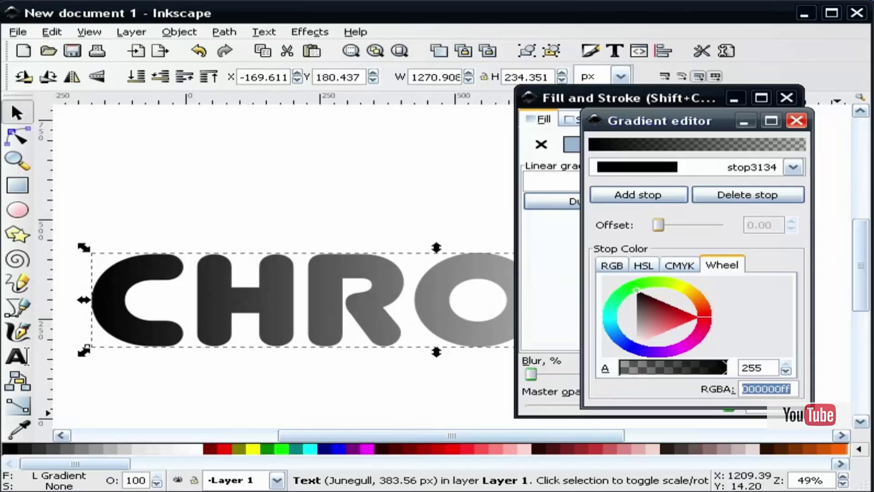
# Recolour the first stop to opaque blue 699bcdff, then select stop3140.
pyautogui.click(784, 388)
pyautogui.moveTo(794, 388); pyautogui.dragTo(739, 388)
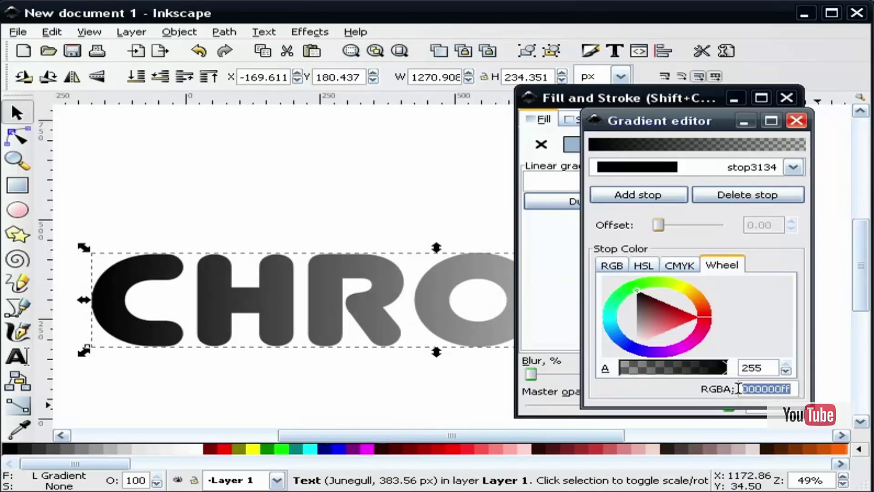
pyautogui.write('699')
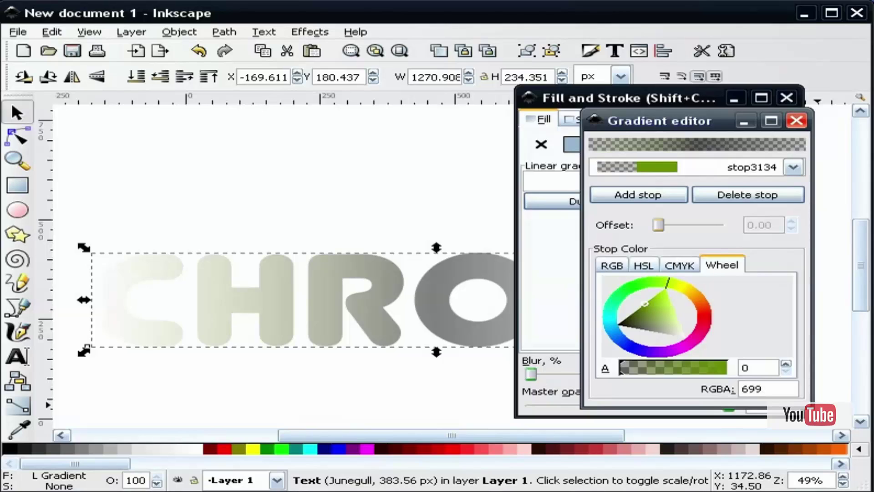
pyautogui.write('bcd')
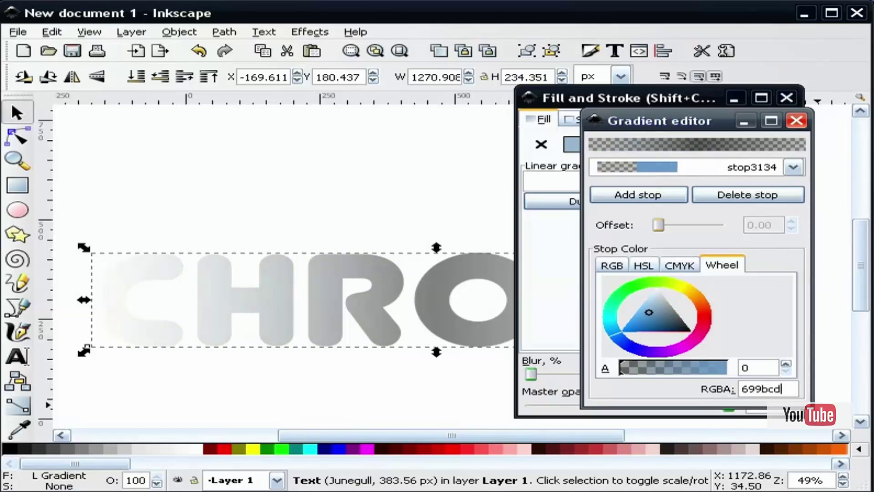
pyautogui.moveTo(709, 371); pyautogui.dragTo(738, 375)
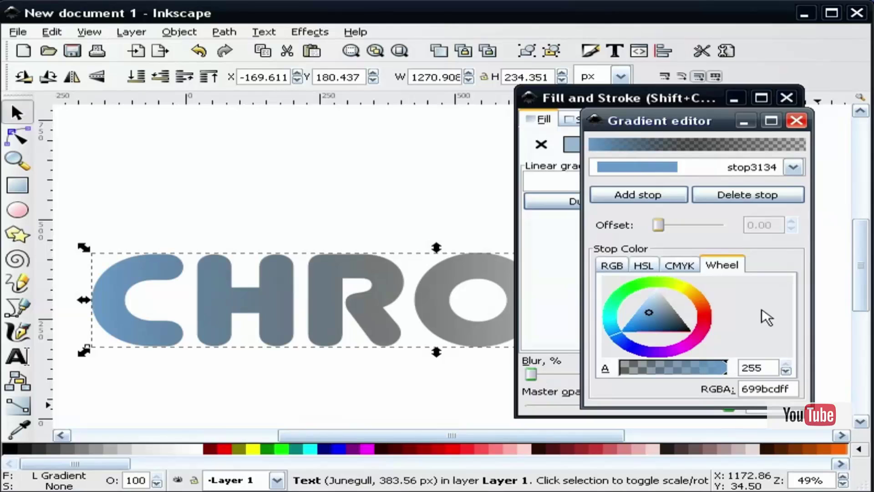
pyautogui.click(793, 167)
pyautogui.click(673, 182)
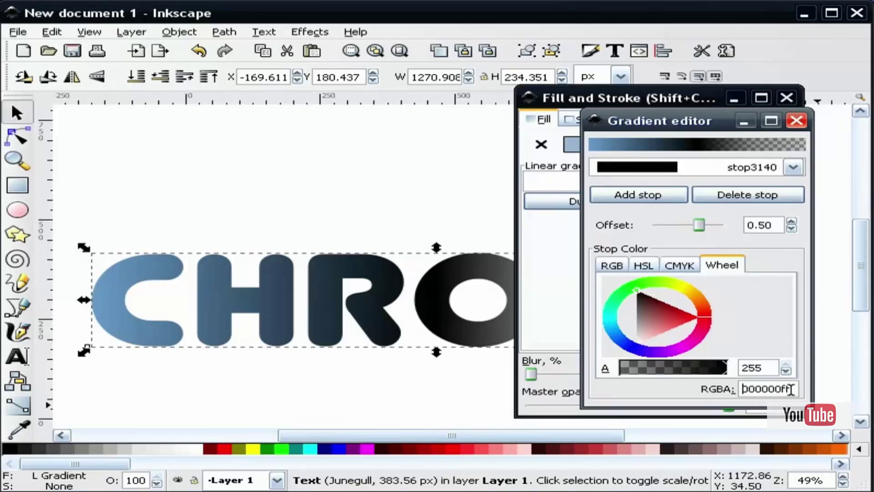
# Set stop3140's RGBA to e6f0ff with alpha 255 for opaque pale blue.
pyautogui.moveTo(791, 390); pyautogui.dragTo(725, 386)
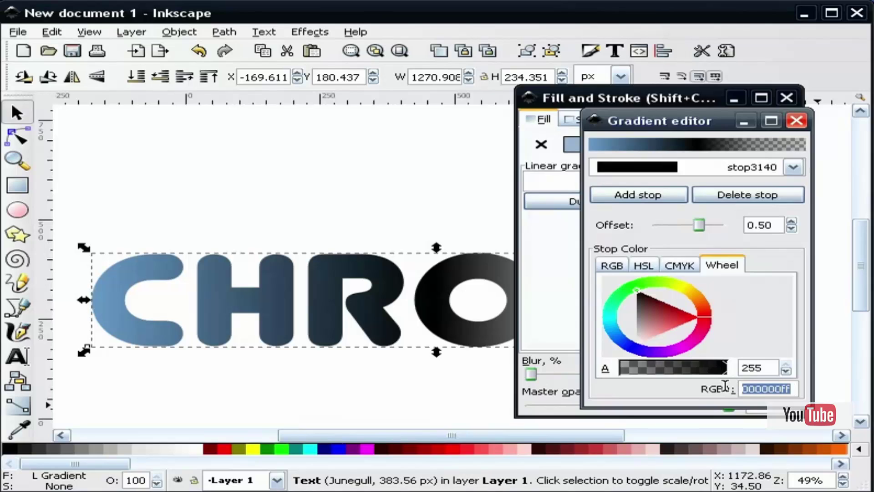
pyautogui.write('e6')
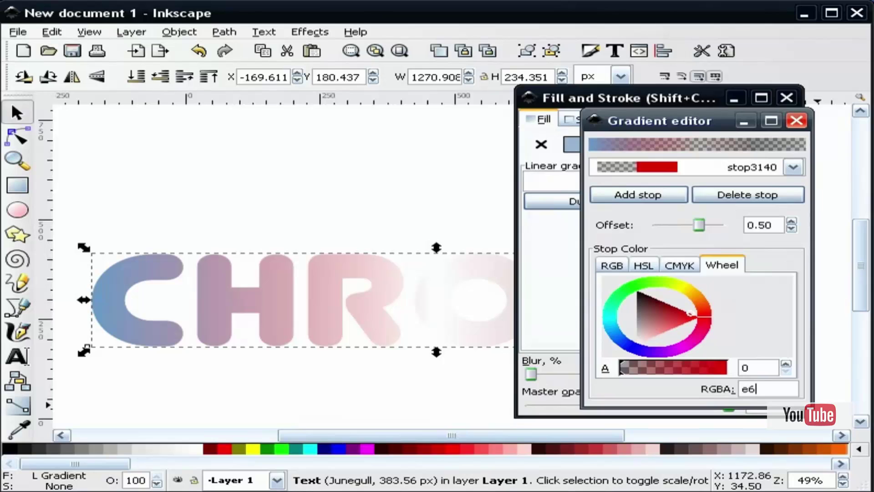
pyautogui.write('f0')
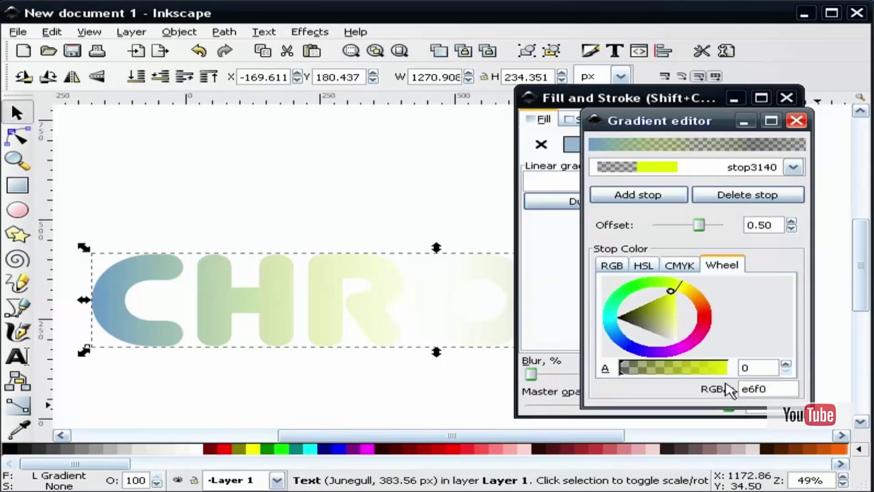
pyautogui.write('fff8')
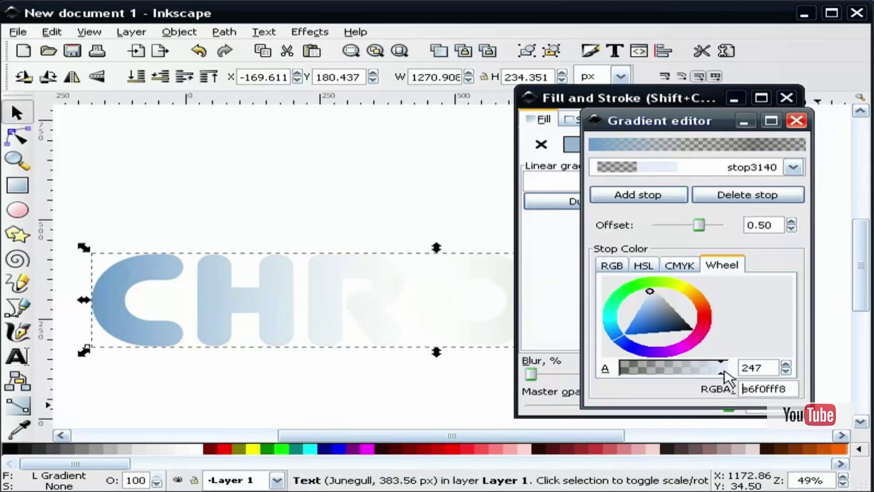
pyautogui.moveTo(726, 378); pyautogui.dragTo(733, 369)
# Select stop3142 at offset 0.75 and enter the colour 4b3c2d.
pyautogui.click(794, 167)
pyautogui.click(681, 182)
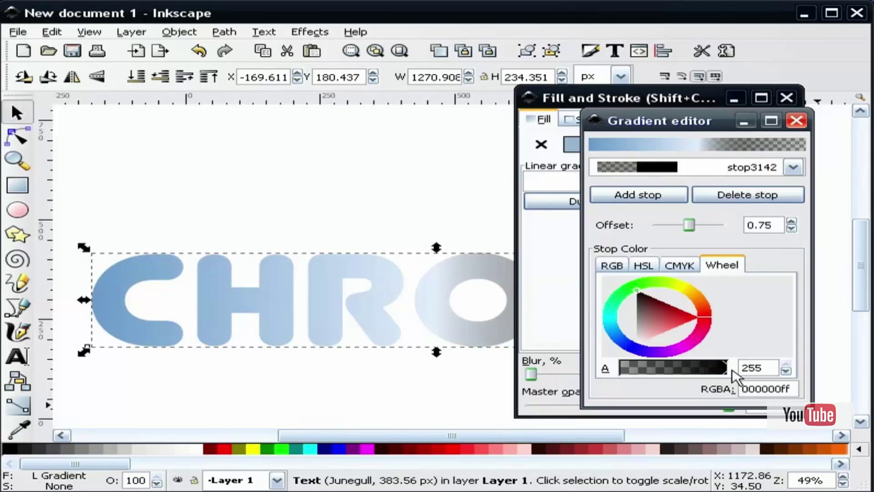
pyautogui.moveTo(791, 386); pyautogui.dragTo(727, 384)
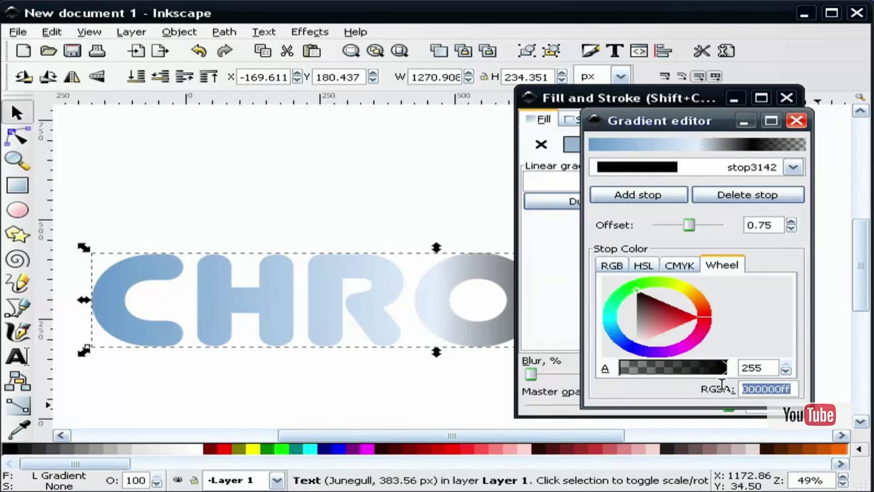
pyautogui.write('4')
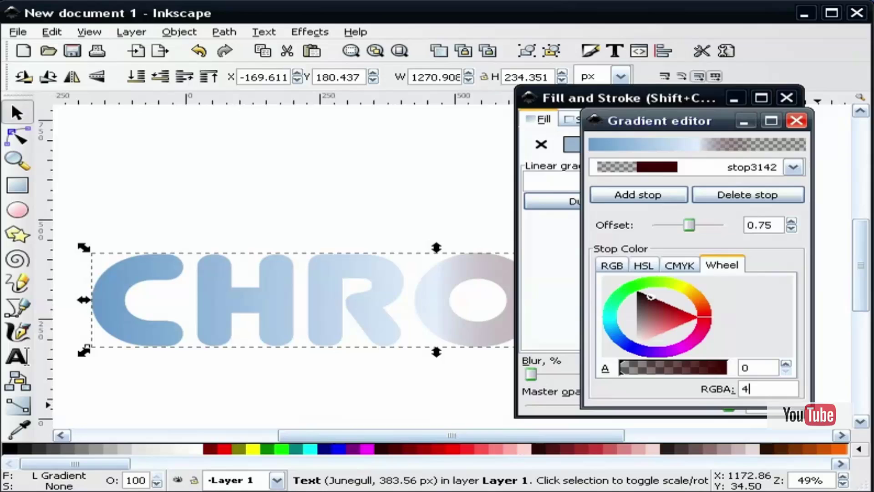
pyautogui.write('b3c')
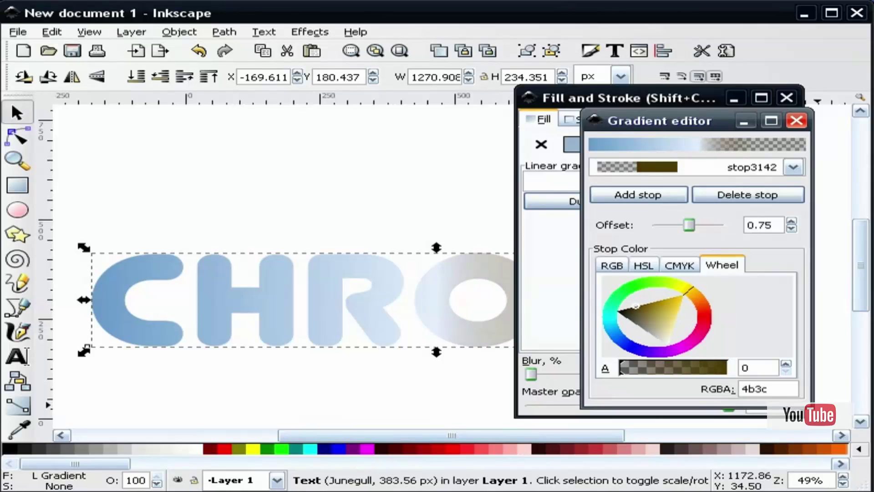
pyautogui.write('2d')
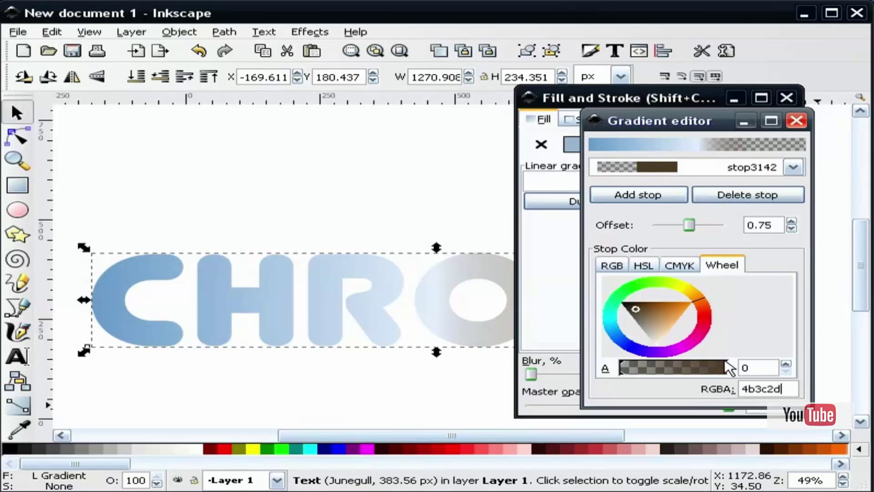
# Make stop3142 opaque 4b3c2dff and set end stop stop3136 to opaque faf0e6ff.
pyautogui.click(728, 368)
pyautogui.click(793, 169)
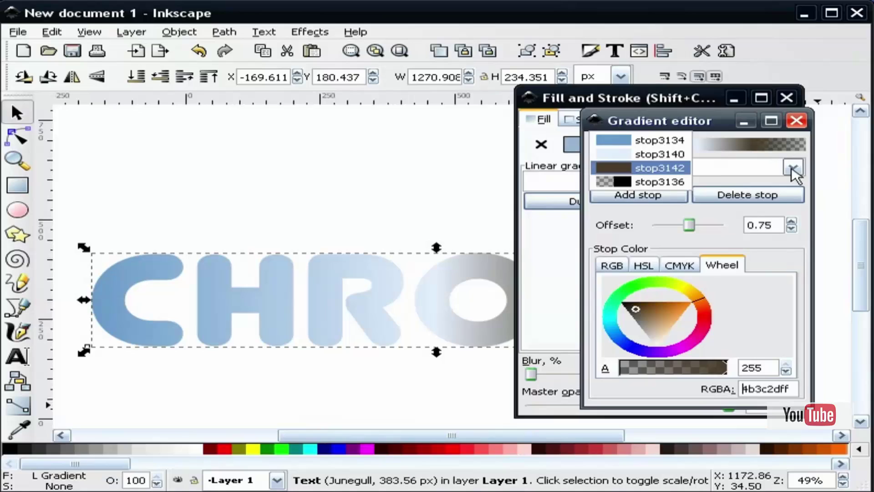
pyautogui.click(663, 183)
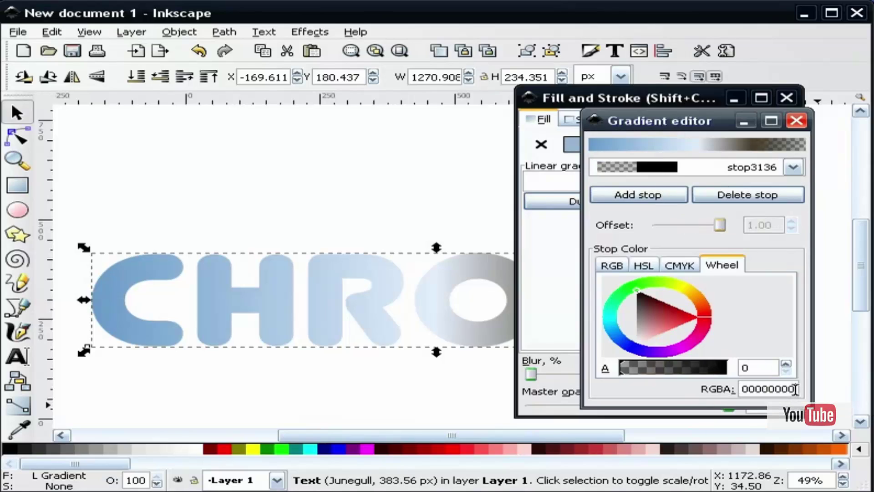
pyautogui.moveTo(794, 389); pyautogui.dragTo(729, 388)
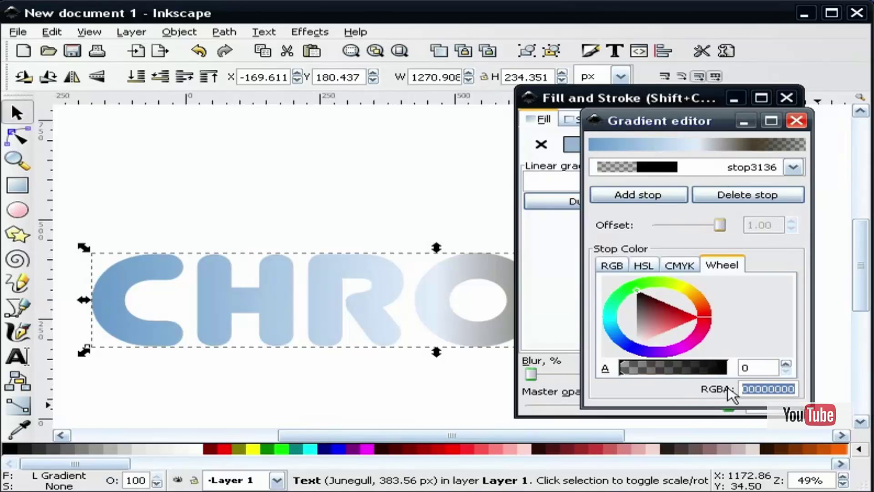
pyautogui.write('fa')
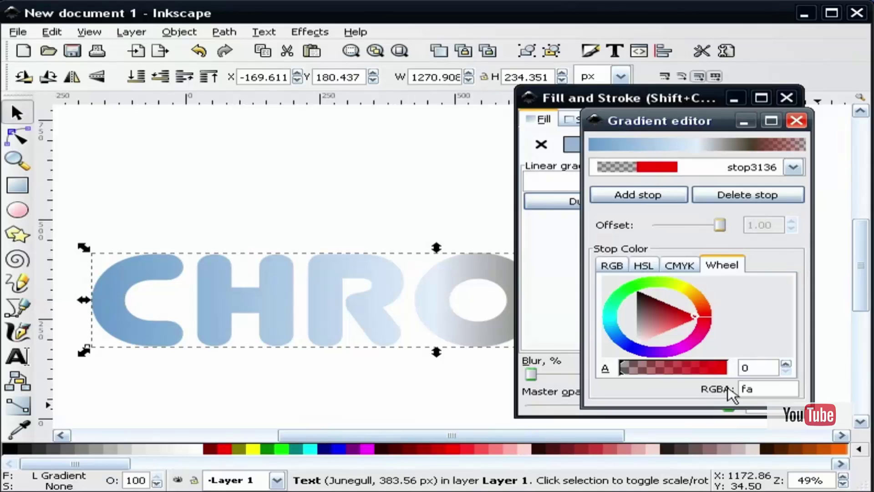
pyautogui.write('f0')
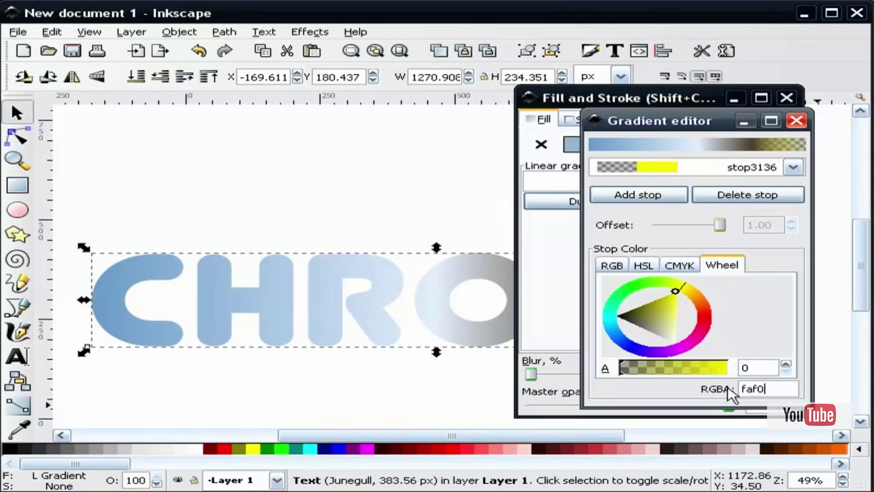
pyautogui.write('e6')
pyautogui.moveTo(717, 368); pyautogui.dragTo(731, 369)
pyautogui.click(794, 169)
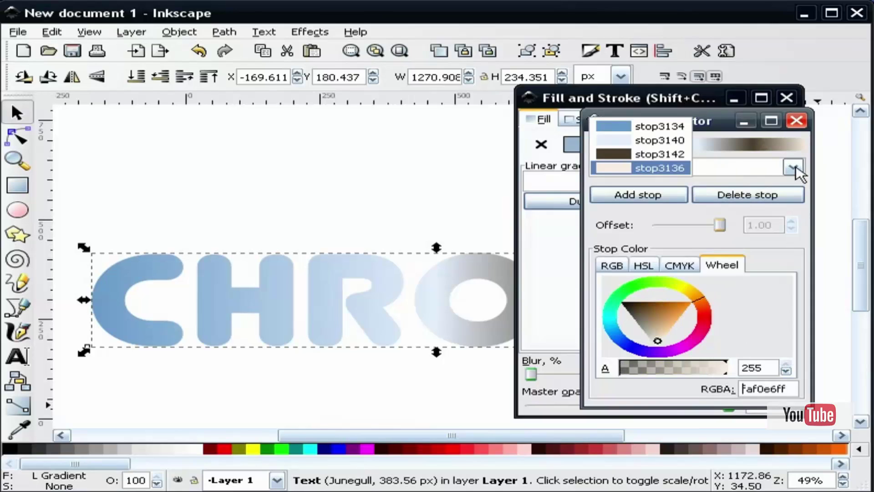
# Move stop3142's offset to 0.54, select stop3140, and close the Gradient editor.
pyautogui.click(660, 156)
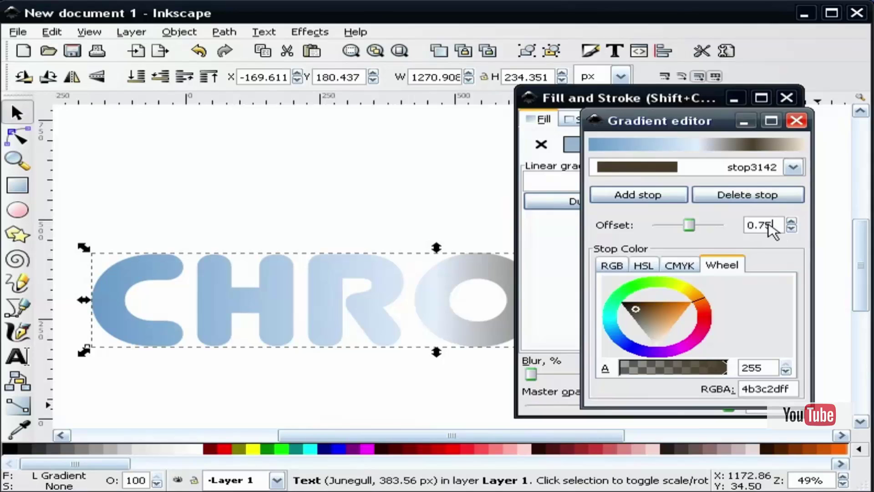
pyautogui.moveTo(770, 223); pyautogui.dragTo(742, 227)
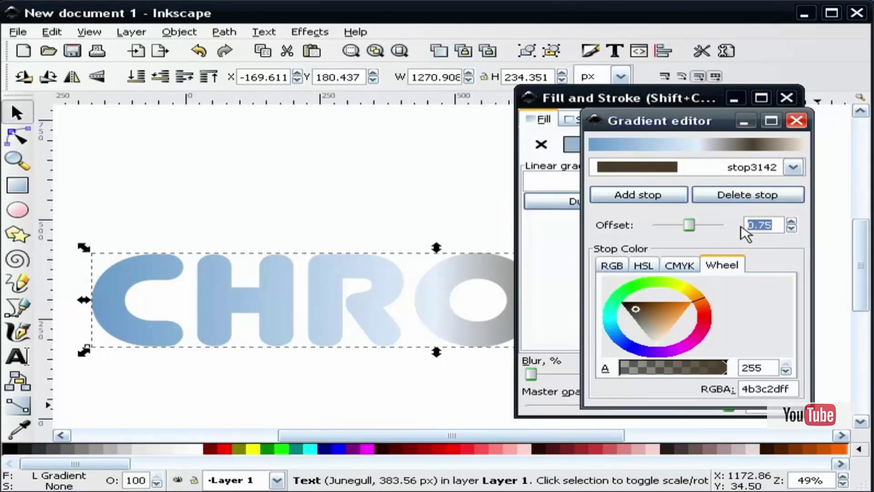
pyautogui.write('.')
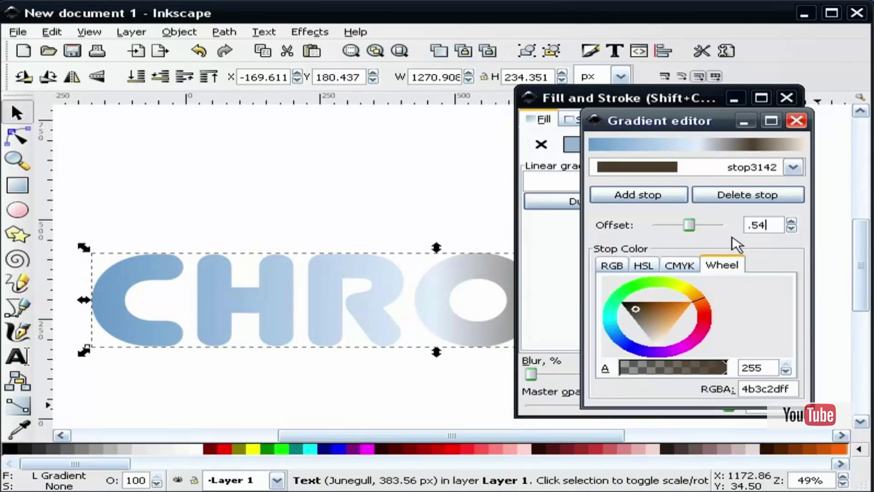
pyautogui.click(726, 168)
pyautogui.click(660, 154)
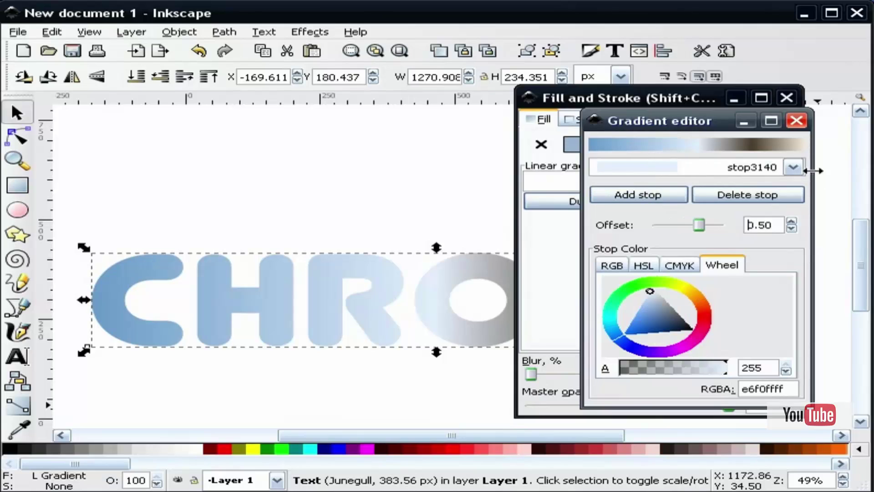
pyautogui.click(796, 121)
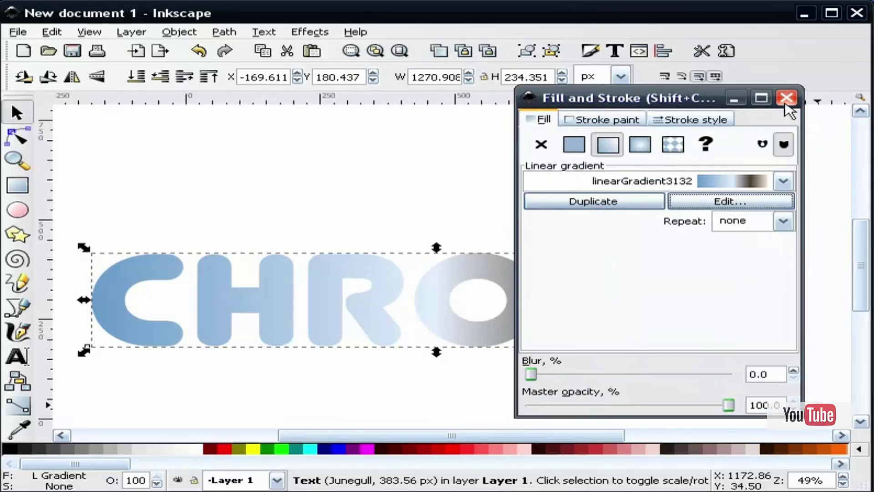
# Fill the CHROME text with solid black.
pyautogui.click(786, 98)
pyautogui.click(656, 197)
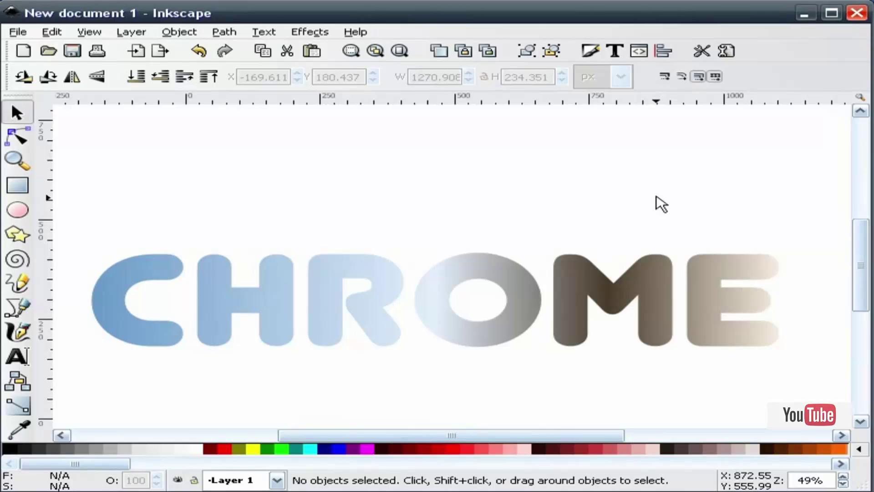
pyautogui.click(521, 279)
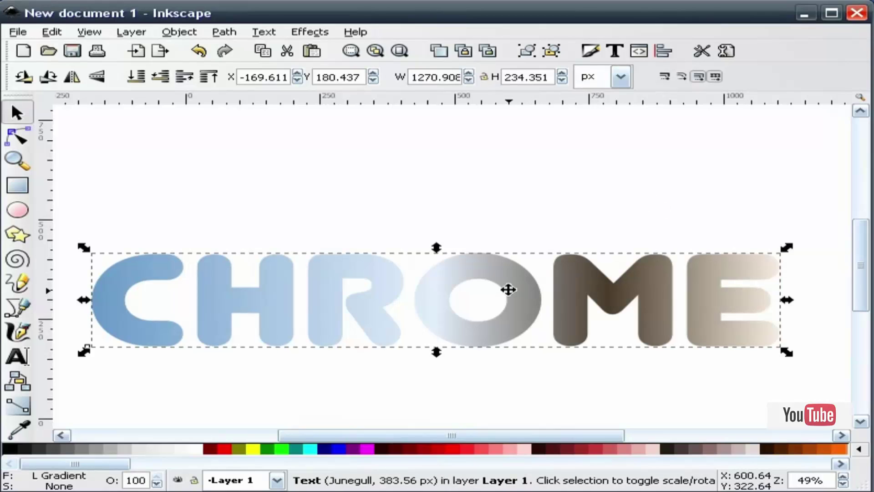
pyautogui.click(9, 449)
# Duplicate the black CHROME and move the copy straight up above the original.
pyautogui.click(374, 397)
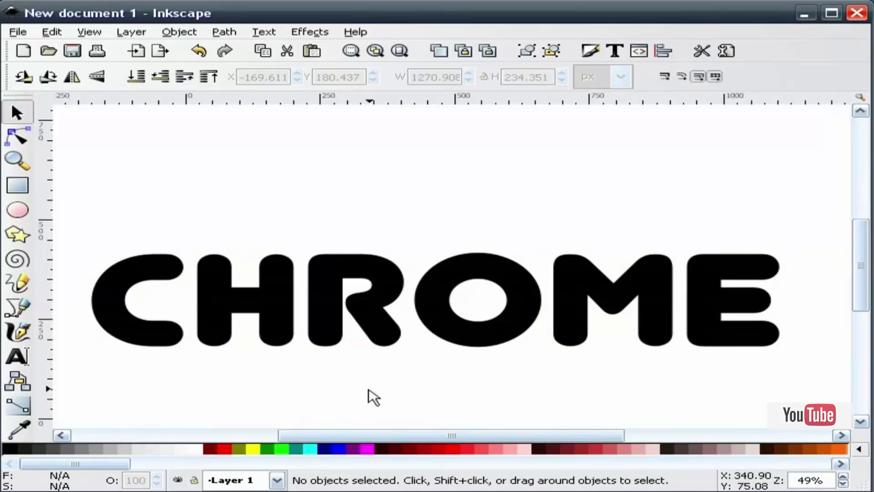
pyautogui.click(331, 313)
pyautogui.rightClick(331, 314)
pyautogui.click(390, 421)
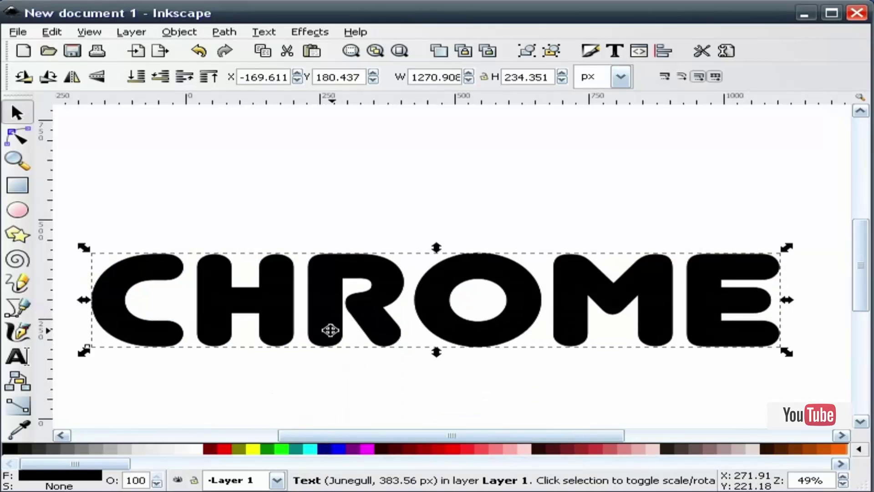
pyautogui.moveTo(331, 331); pyautogui.dragTo(352, 196)
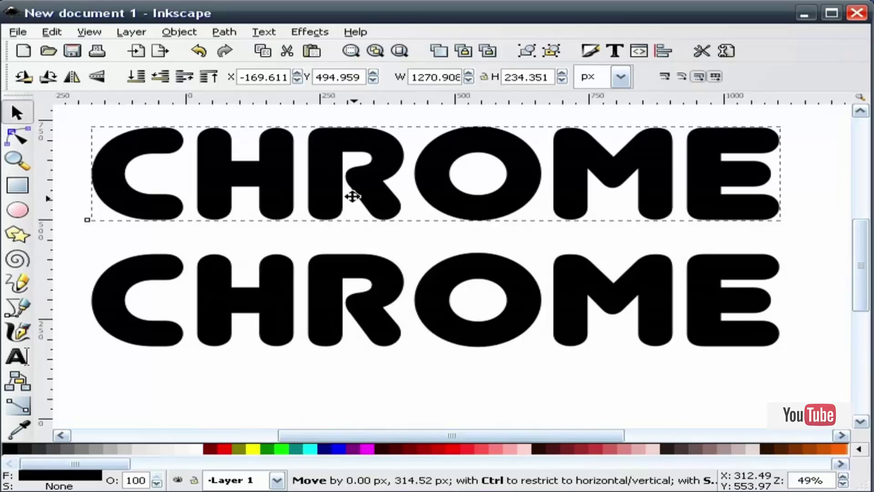
# Duplicate the upper CHROME copy and fill it white.
pyautogui.click(370, 240)
pyautogui.rightClick(384, 204)
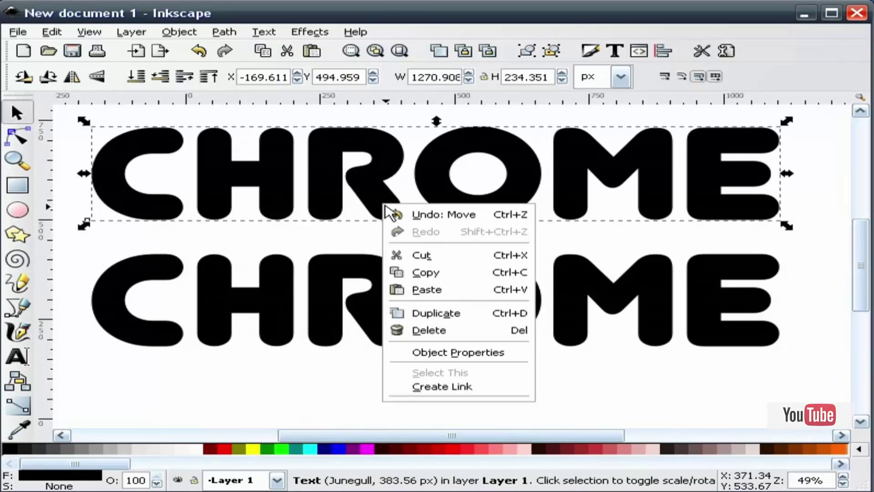
pyautogui.click(433, 314)
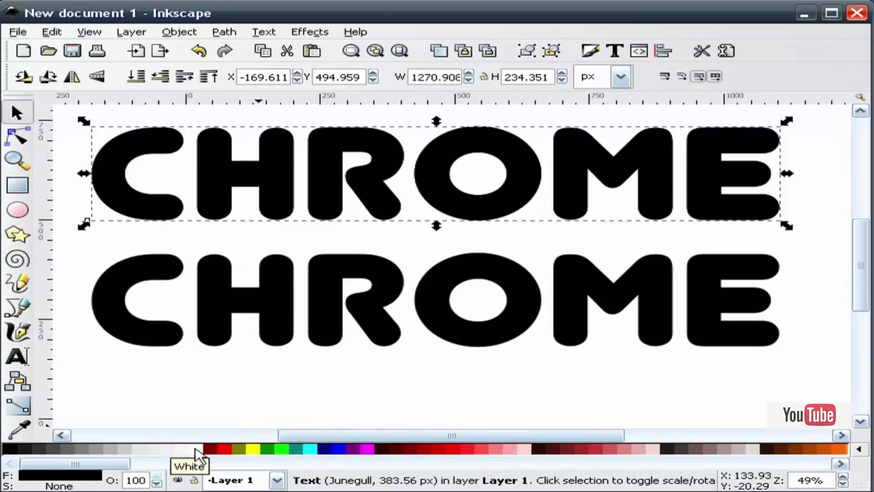
pyautogui.click(196, 450)
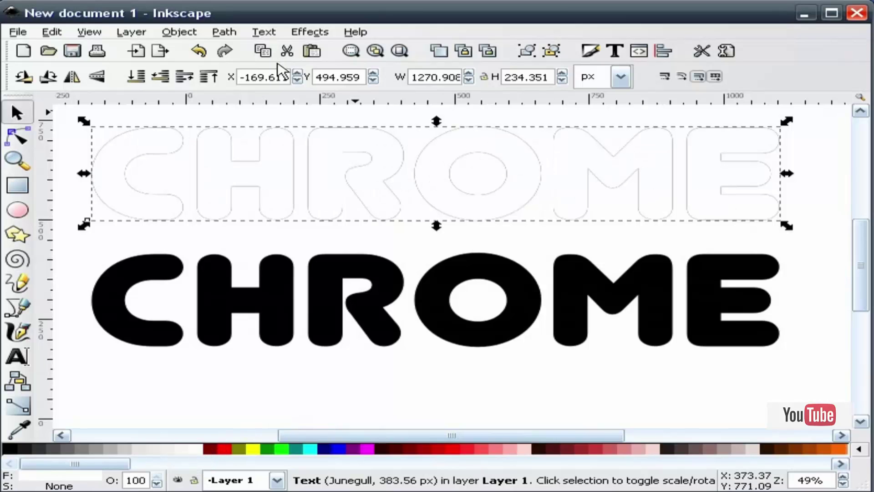
pyautogui.click(224, 32)
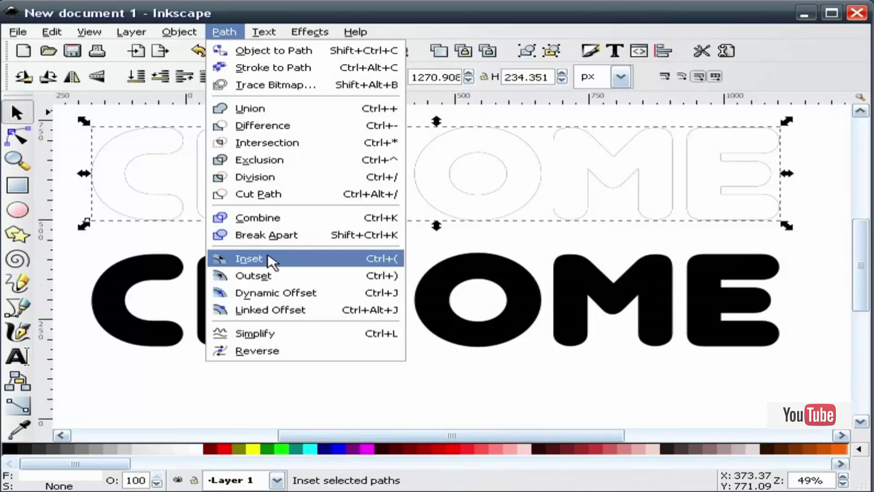
# Inset the upper CHROME letters and shift the inset outline slightly left.
pyautogui.click(249, 259)
pyautogui.click(436, 402)
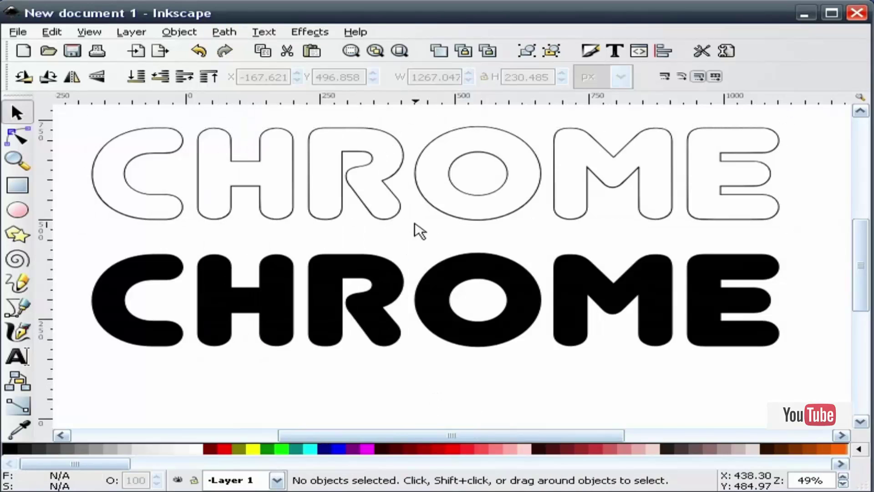
pyautogui.click(327, 192)
pyautogui.moveTo(323, 183); pyautogui.dragTo(316, 180)
pyautogui.click(371, 371)
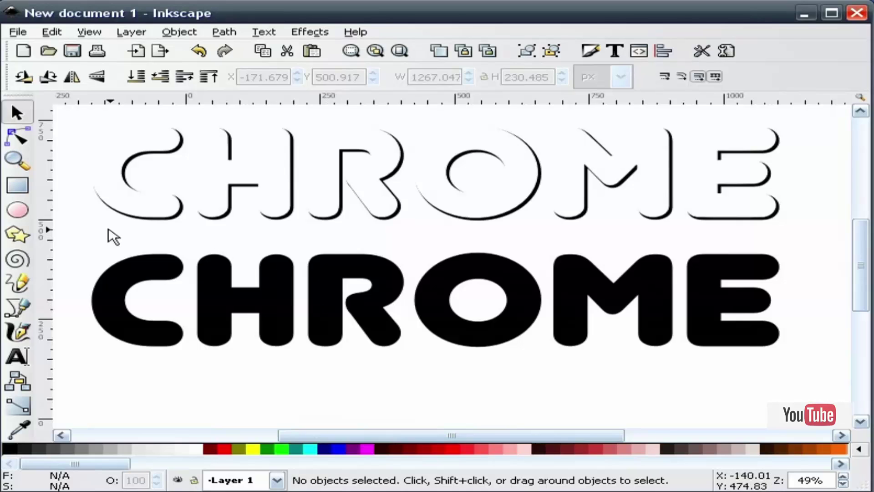
# Subtract the inset outline from the black CHROME with Path > Difference, leaving thin letter rims.
pyautogui.moveTo(68, 244); pyautogui.dragTo(788, 117)
pyautogui.click(224, 32)
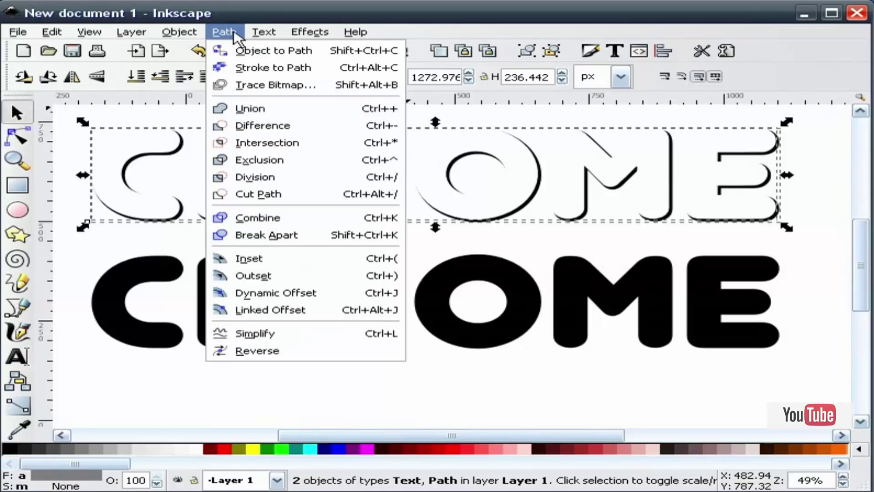
pyautogui.click(266, 125)
pyautogui.click(377, 415)
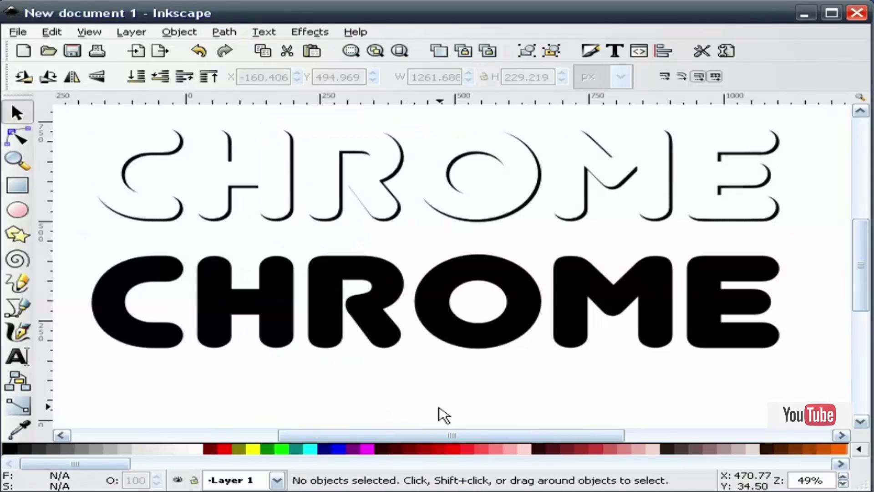
# Duplicate the black lower CHROME text and fill the copy white.
pyautogui.click(375, 321)
pyautogui.rightClick(375, 322)
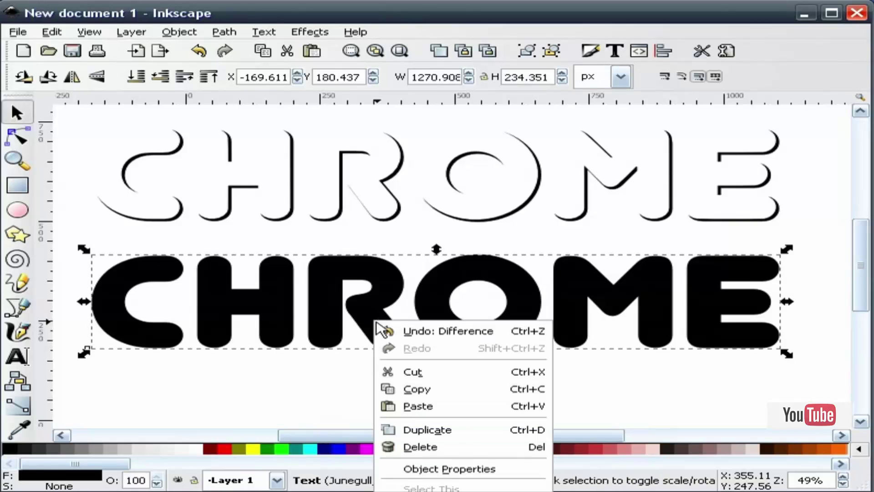
pyautogui.click(428, 430)
pyautogui.click(199, 448)
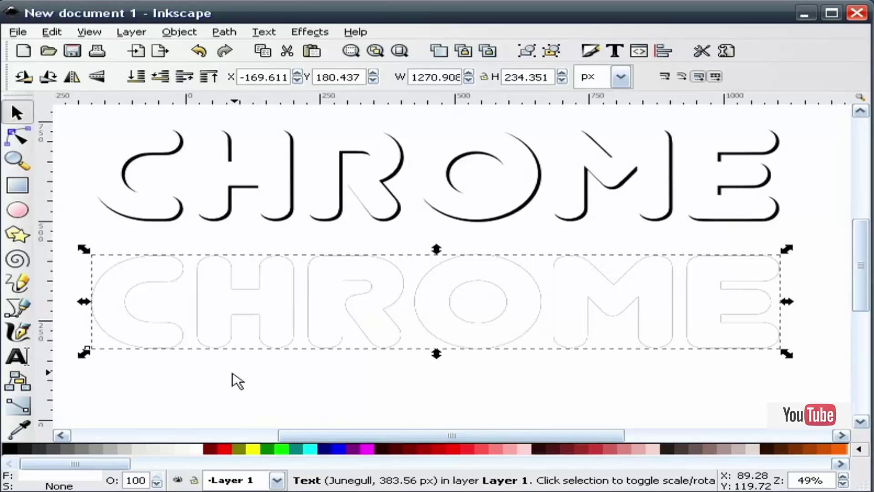
# Make the white copy a dynamic offset pulled about 24.13 pt inward inside the letters.
pyautogui.click(17, 137)
pyautogui.click(224, 32)
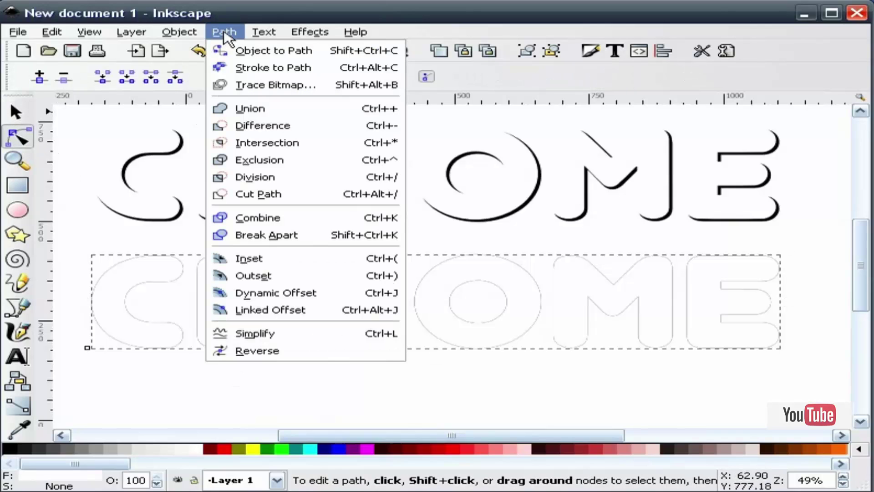
pyautogui.click(287, 293)
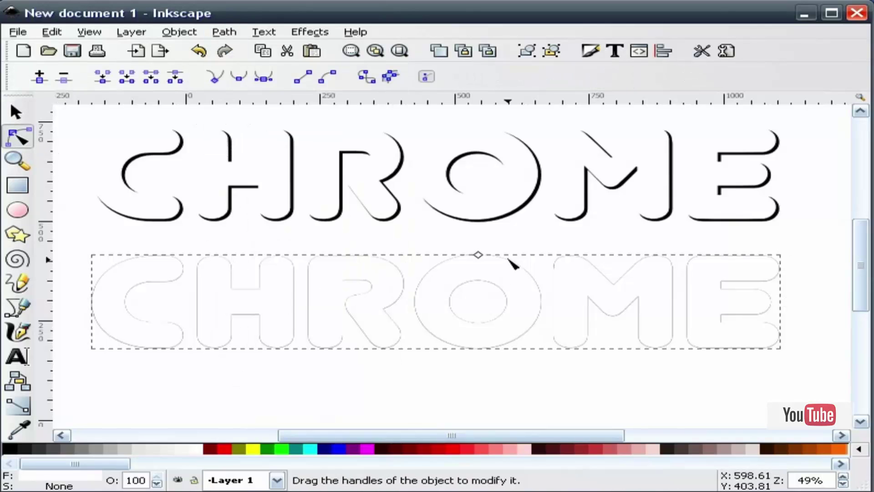
pyautogui.moveTo(480, 261); pyautogui.dragTo(481, 265)
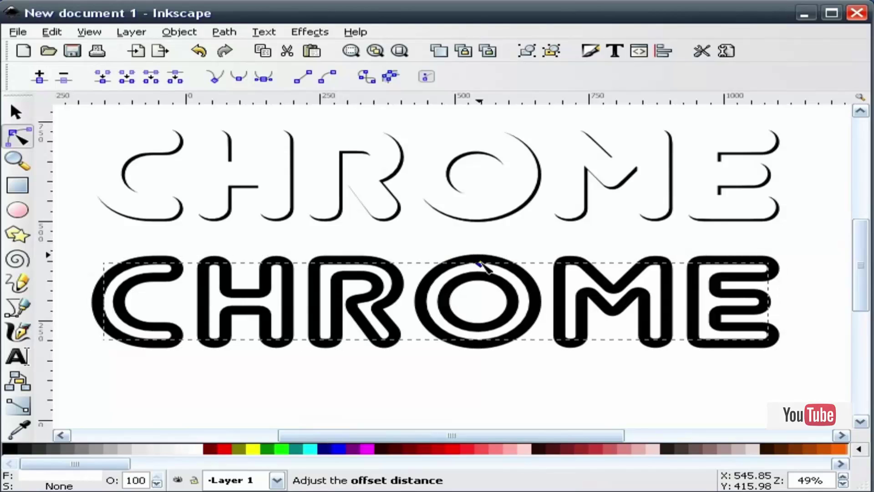
pyautogui.moveTo(482, 265); pyautogui.dragTo(483, 266)
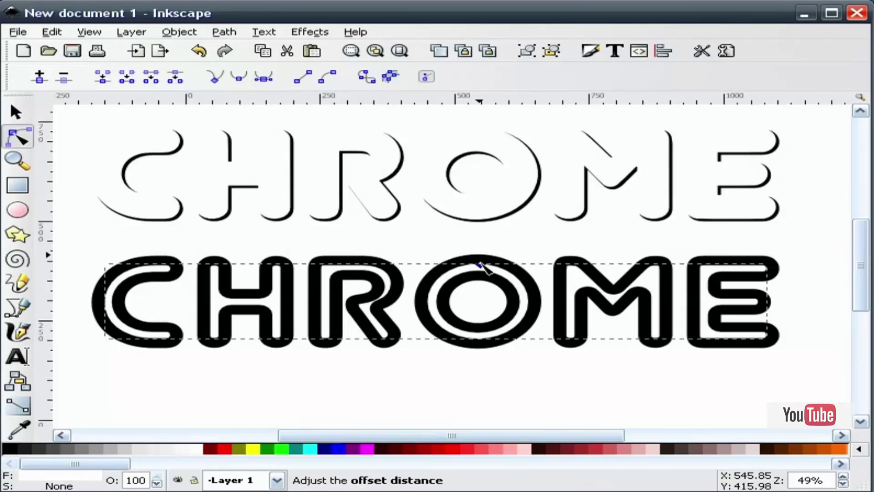
pyautogui.click(17, 112)
pyautogui.click(144, 248)
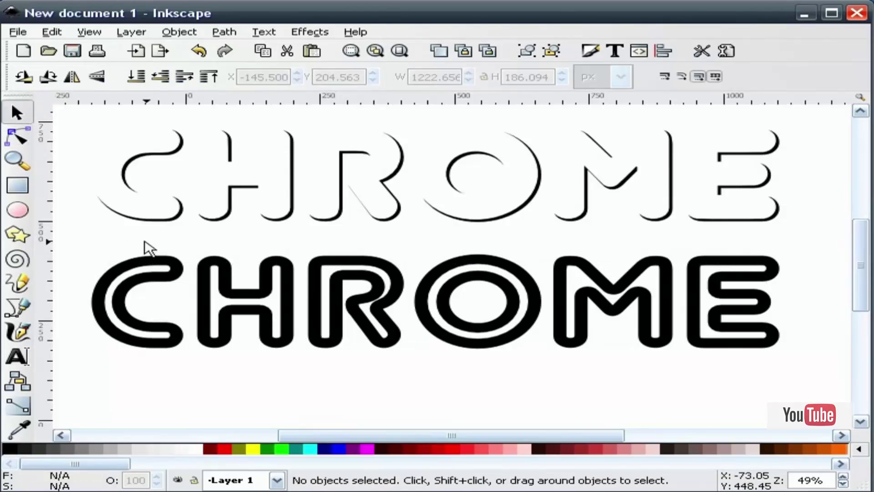
pyautogui.click(153, 265)
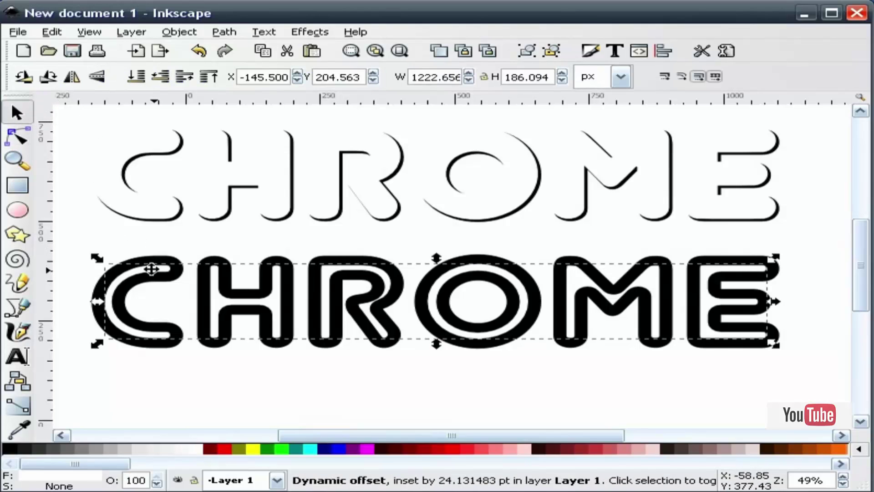
# Blur the white inset copy by 4.0, then select the black CHROME text beneath.
pyautogui.click(591, 51)
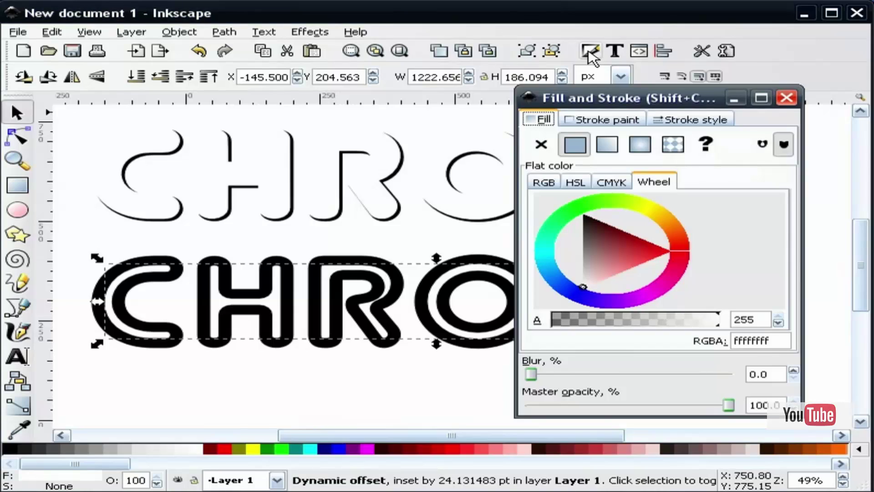
pyautogui.moveTo(773, 374); pyautogui.dragTo(736, 375)
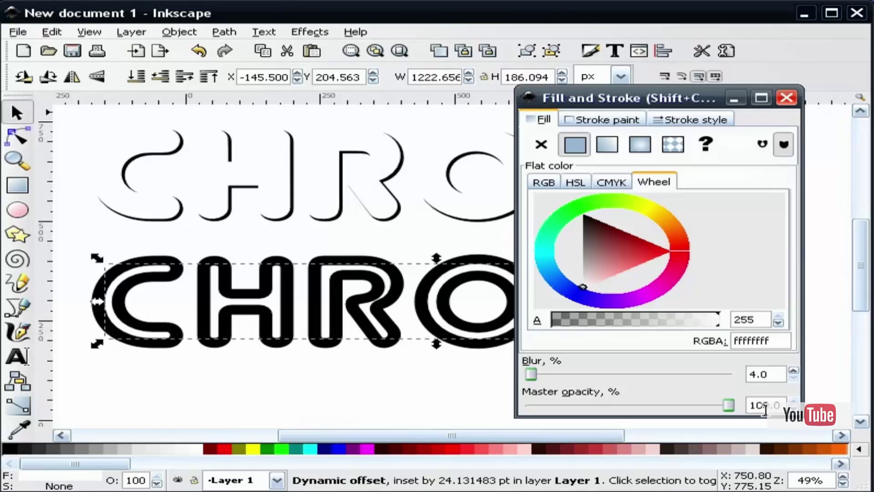
pyautogui.click(787, 98)
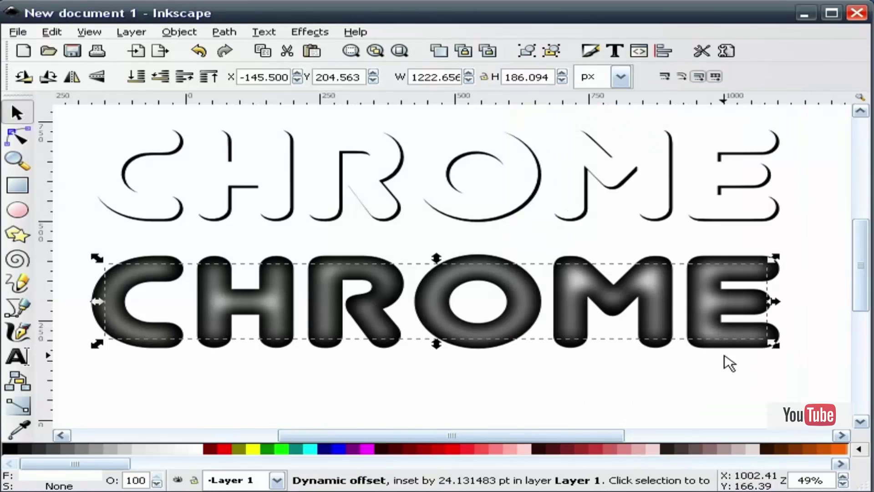
pyautogui.click(605, 373)
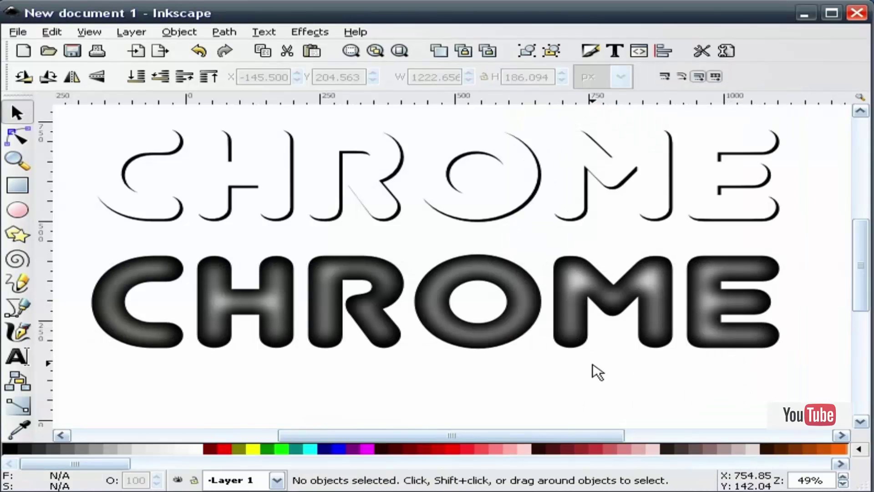
pyautogui.click(394, 346)
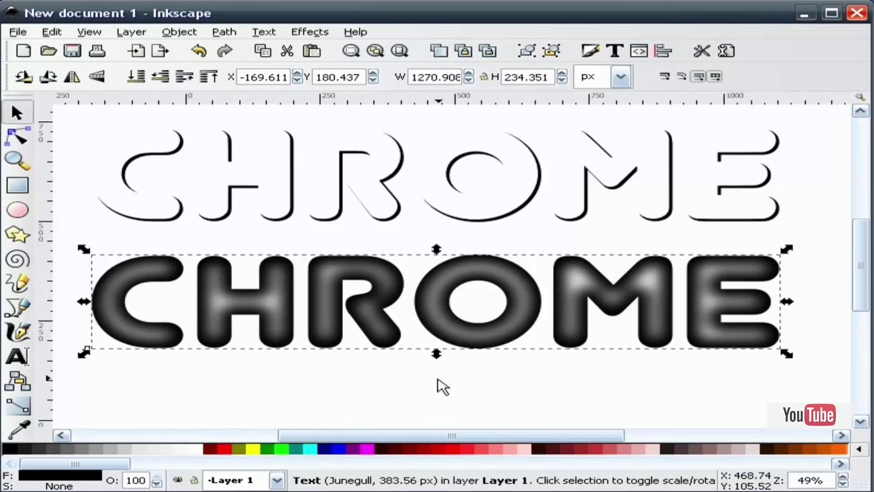
# Fill the black base CHROME with the saved blue-to-brown-to-cream linear gradient.
pyautogui.click(590, 51)
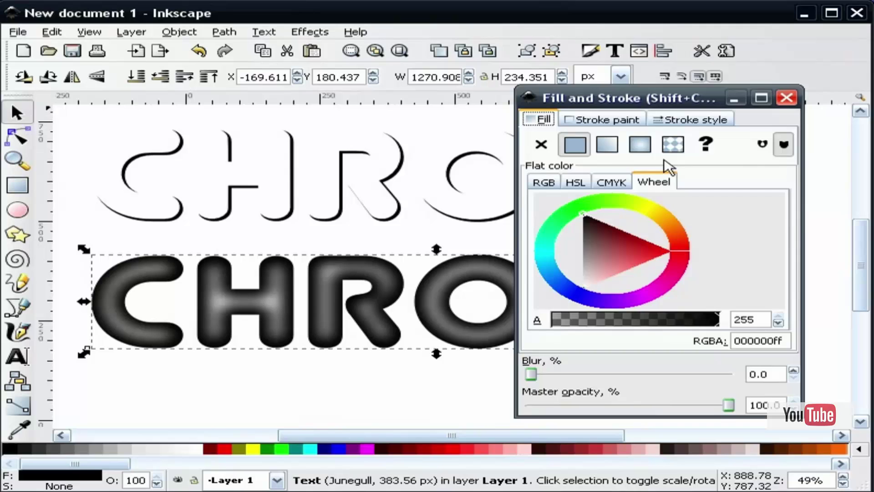
pyautogui.click(615, 146)
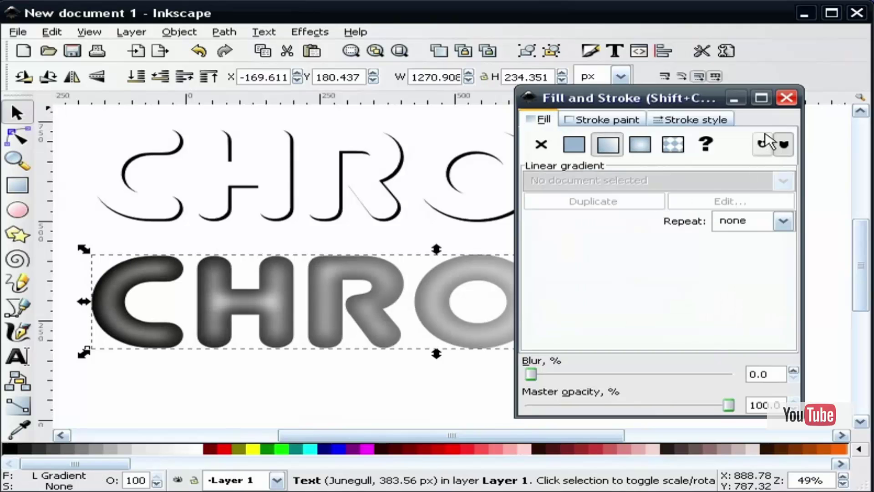
pyautogui.click(786, 97)
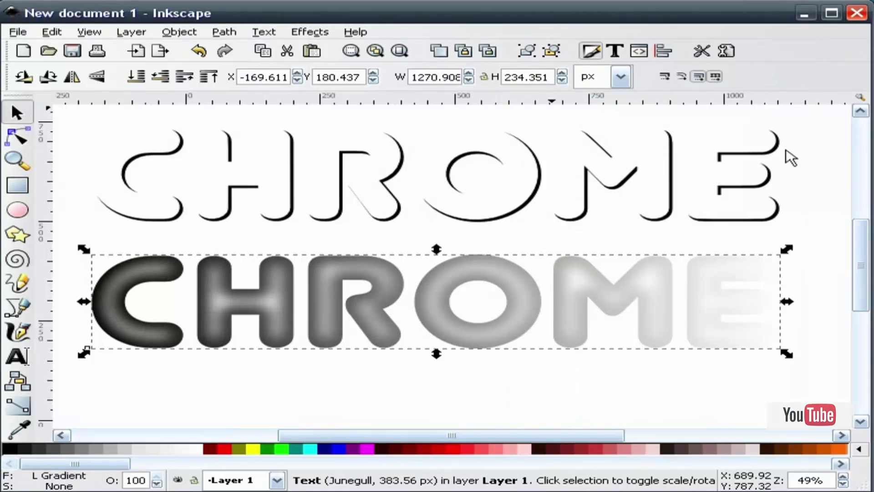
pyautogui.hotkey('ctrl', 'shift', 'f')
pyautogui.click(783, 181)
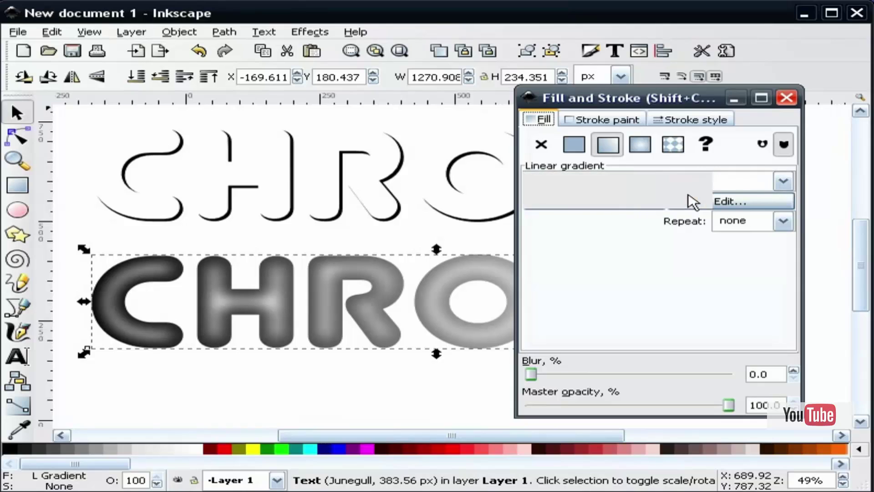
pyautogui.click(693, 201)
pyautogui.click(786, 97)
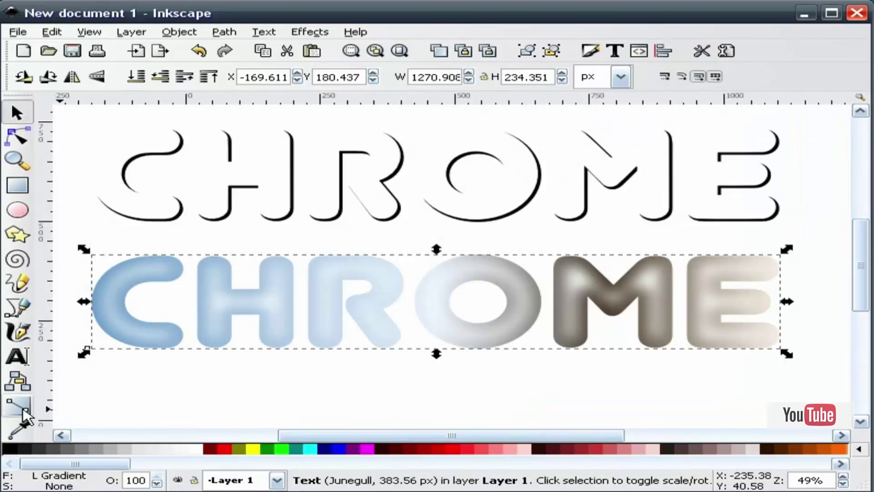
# Redraw the CHROME gradient to run top to bottom: blue tops, pale band, brown bottoms.
pyautogui.click(22, 414)
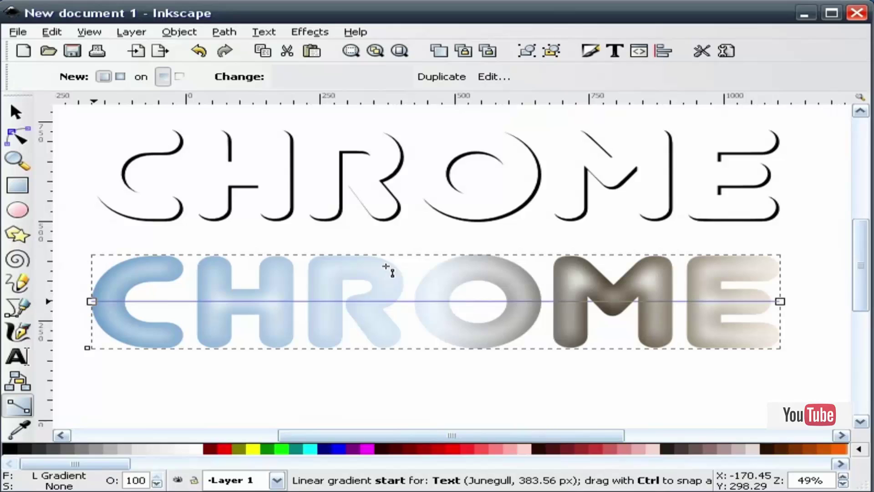
pyautogui.moveTo(418, 253); pyautogui.dragTo(781, 301)
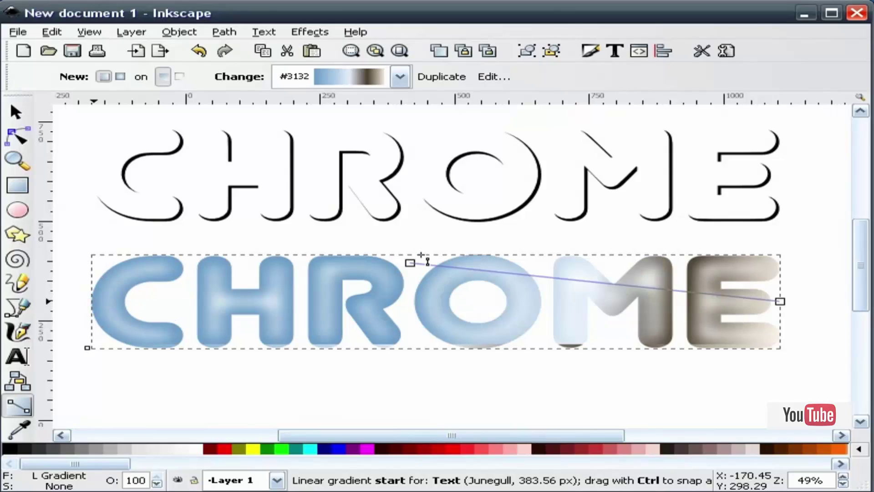
pyautogui.click(780, 301)
pyautogui.moveTo(780, 301); pyautogui.dragTo(421, 346)
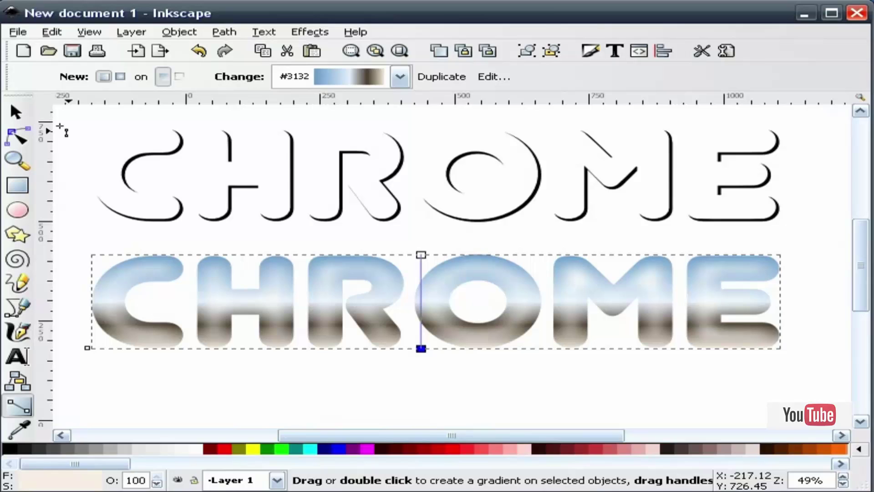
pyautogui.click(17, 112)
pyautogui.click(207, 412)
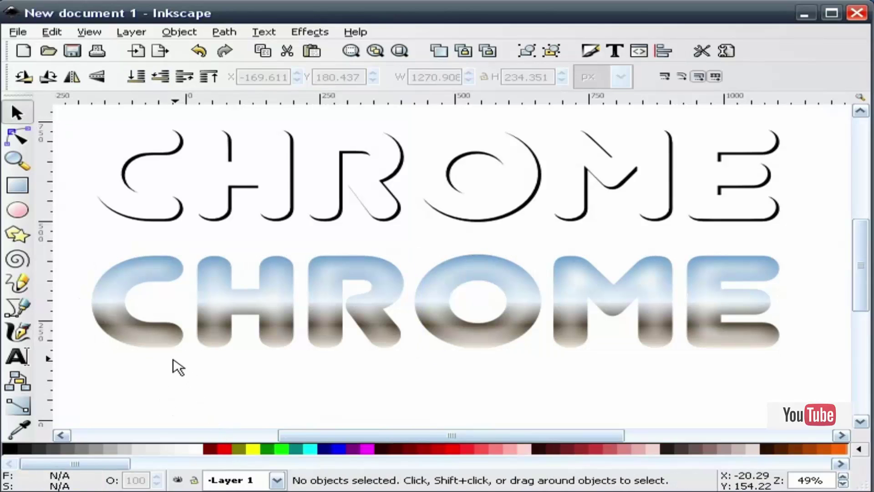
pyautogui.click(352, 343)
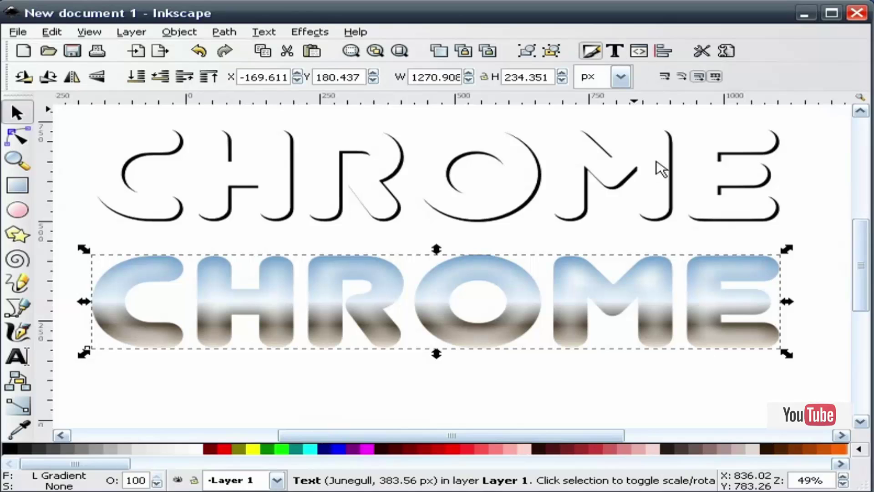
# Move the dark brown gradient stop stop3142 to offset about 0.61.
pyautogui.hotkey('ctrl', 'shift', 'f')
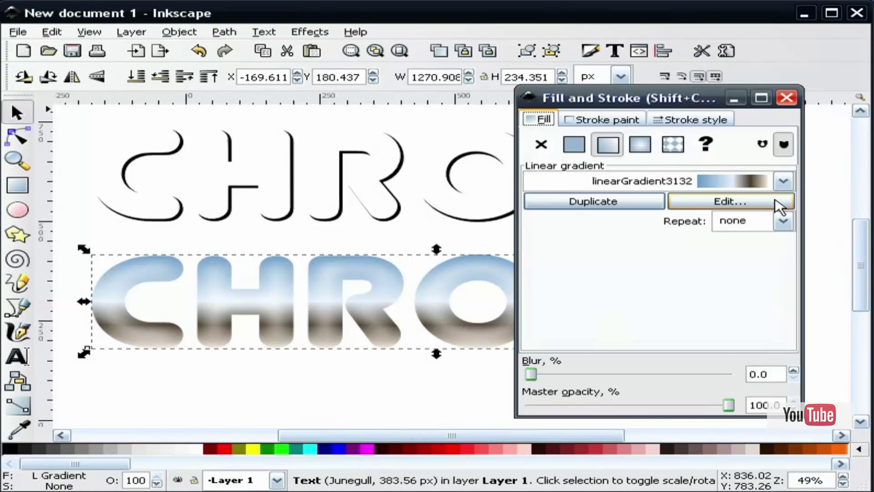
pyautogui.click(724, 204)
pyautogui.click(793, 167)
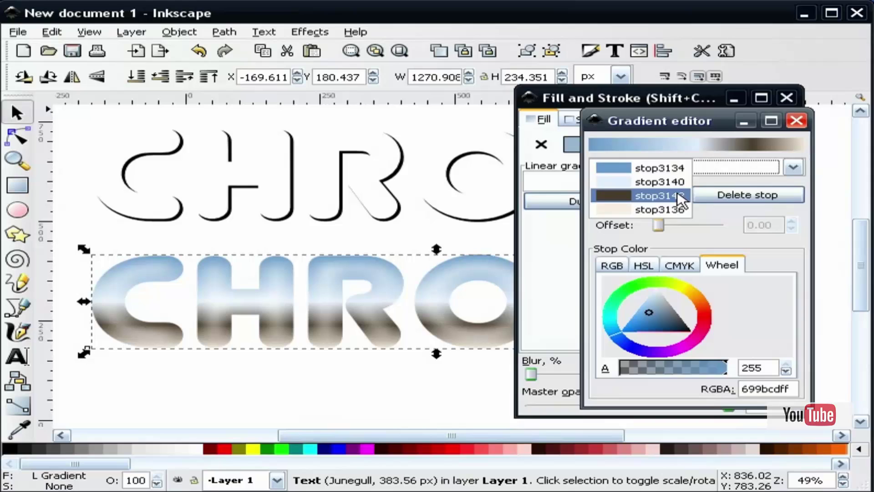
pyautogui.click(670, 195)
pyautogui.moveTo(690, 227); pyautogui.dragTo(675, 228)
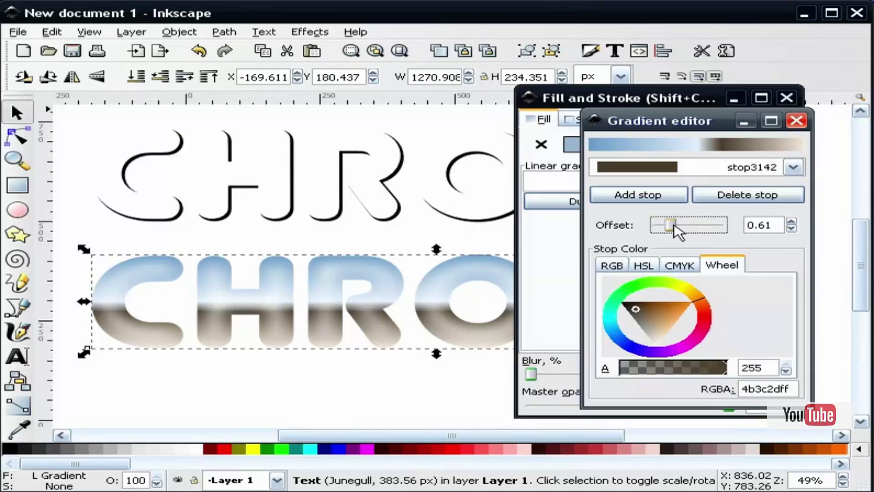
pyautogui.click(796, 121)
pyautogui.click(786, 97)
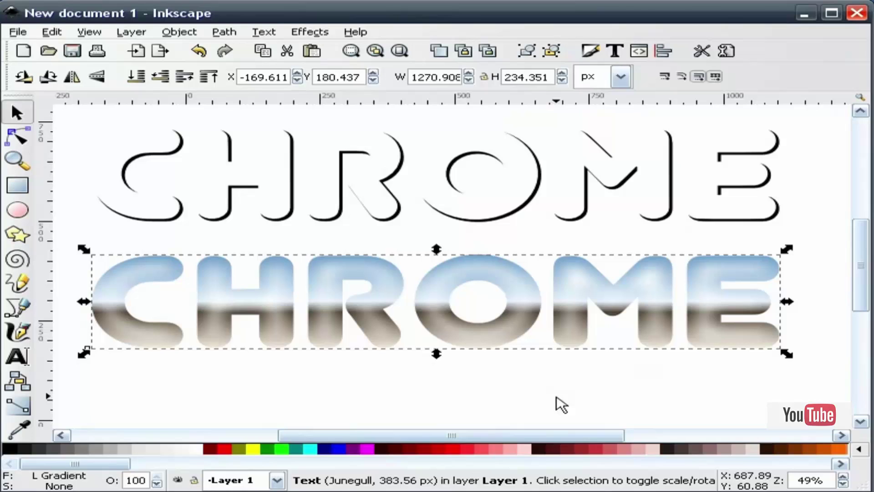
pyautogui.click(561, 404)
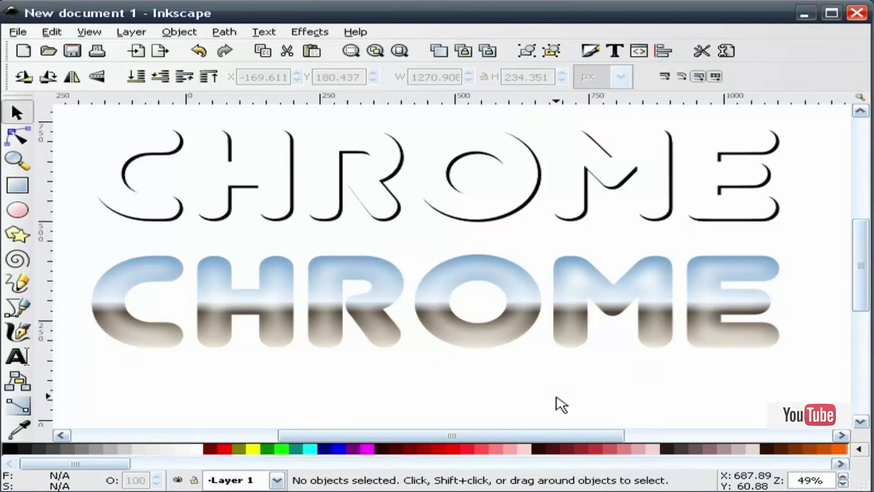
# Duplicate the chrome text in solid black, blur it 1.5, and send it to the bottom.
pyautogui.click(334, 348)
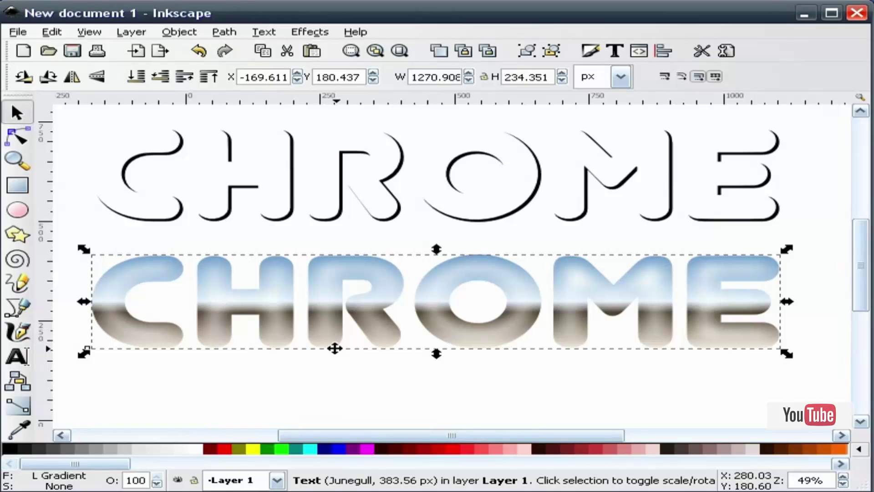
pyautogui.rightClick(336, 351)
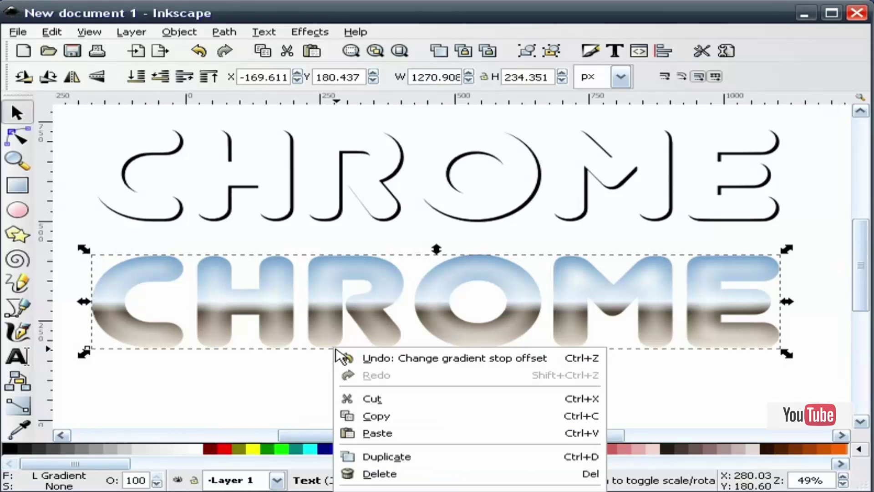
pyautogui.click(388, 456)
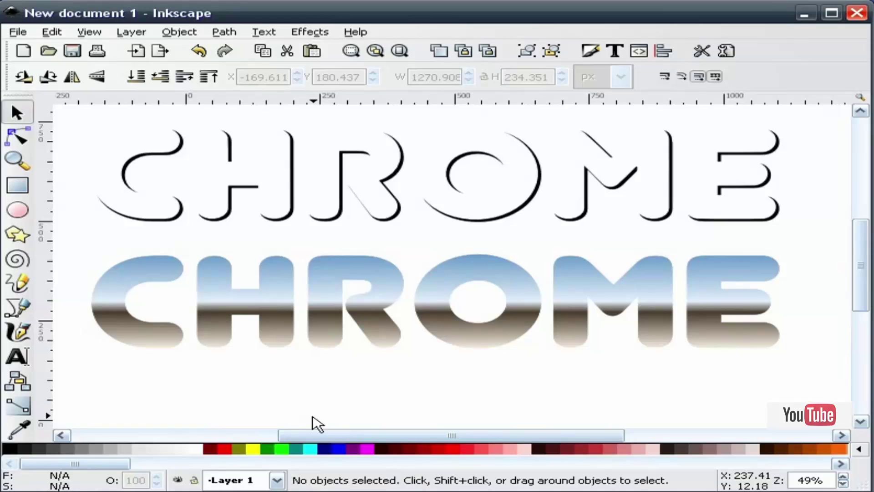
pyautogui.click(8, 449)
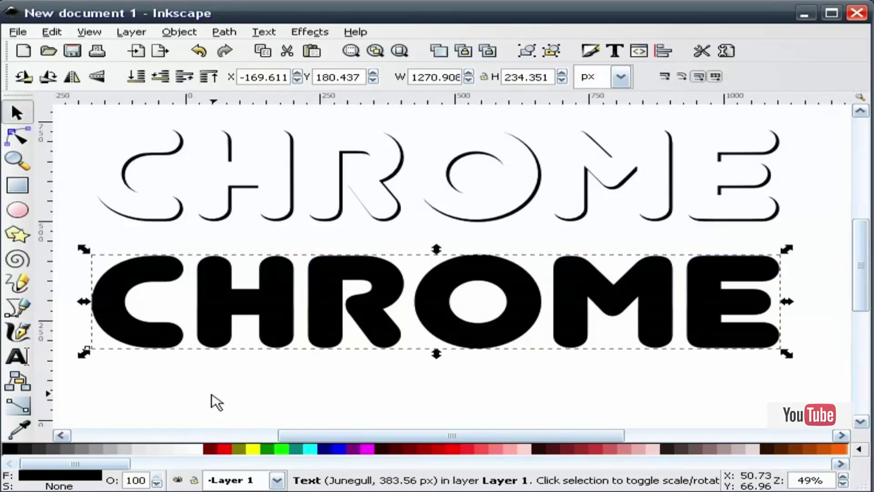
pyautogui.click(589, 51)
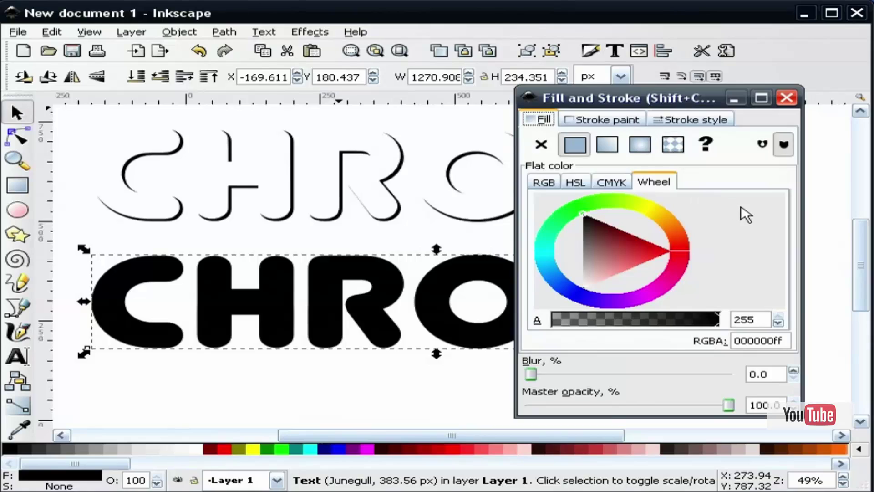
pyautogui.moveTo(770, 375); pyautogui.dragTo(744, 376)
pyautogui.click(786, 97)
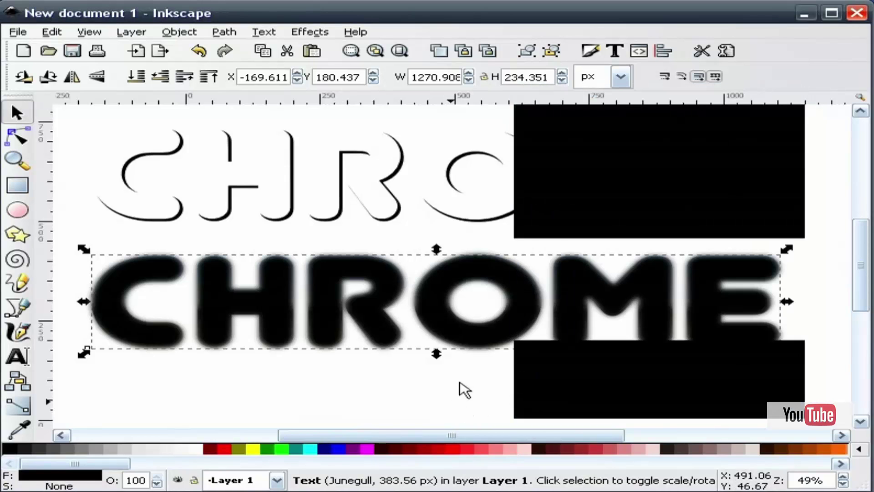
pyautogui.click(139, 77)
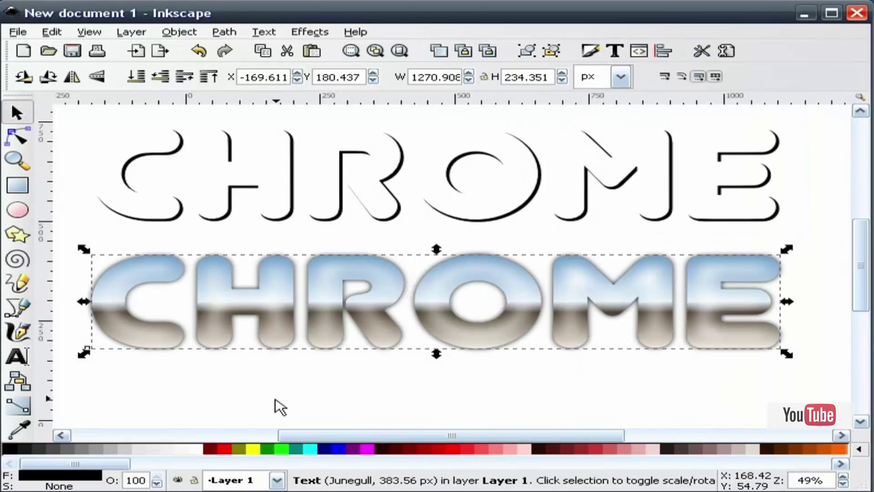
pyautogui.click(494, 400)
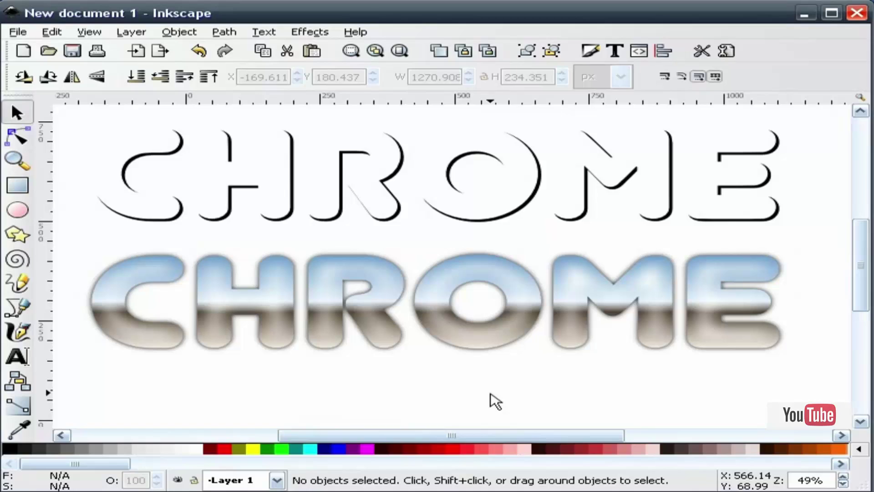
# Raise the black rim outline to the top and align it over the chrome letters.
pyautogui.click(389, 203)
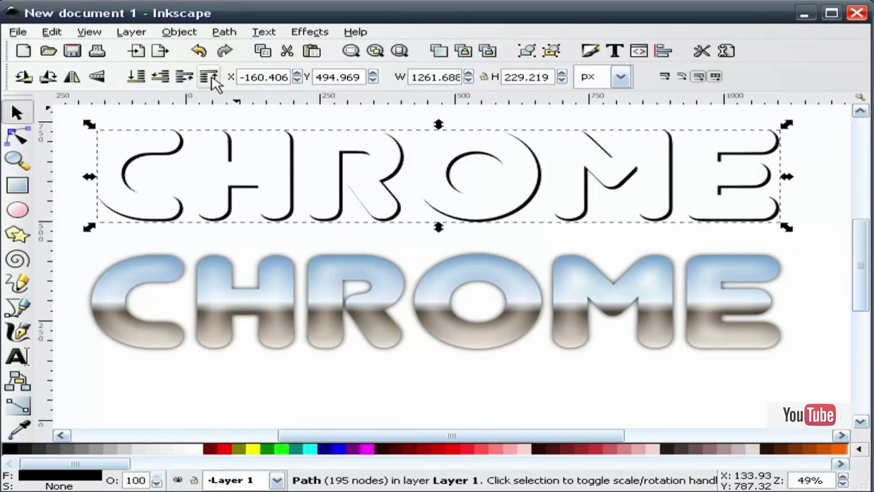
pyautogui.click(211, 79)
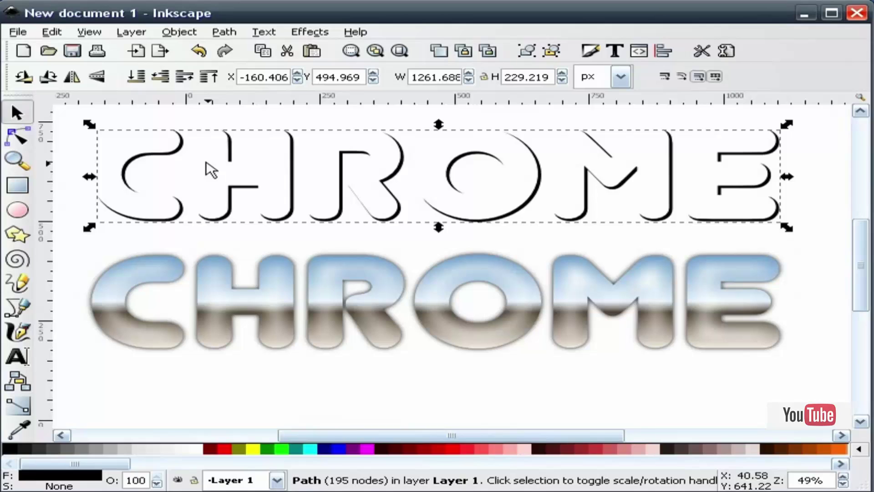
pyautogui.moveTo(189, 212); pyautogui.dragTo(177, 280)
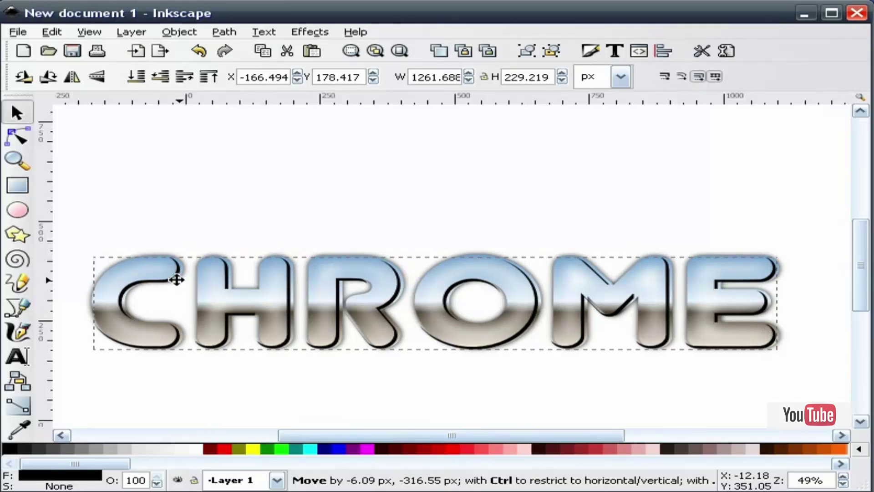
pyautogui.moveTo(178, 279); pyautogui.dragTo(178, 279)
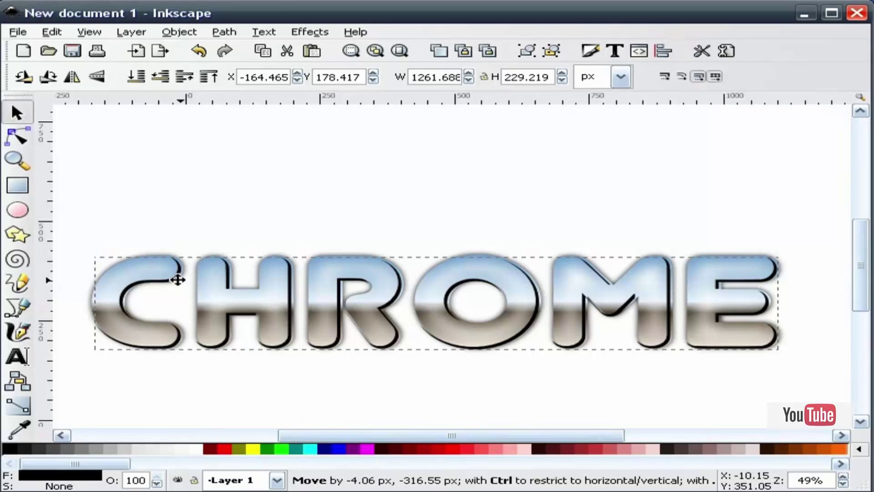
pyautogui.moveTo(155, 165); pyautogui.dragTo(157, 163)
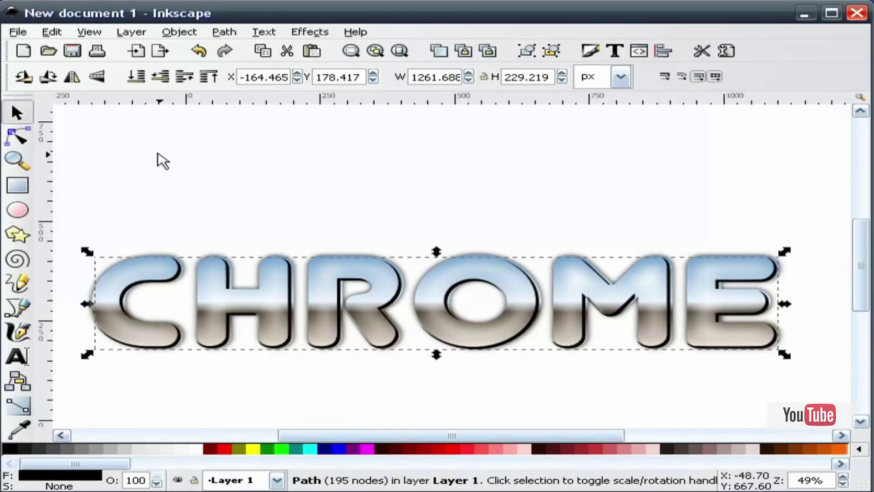
pyautogui.click(264, 182)
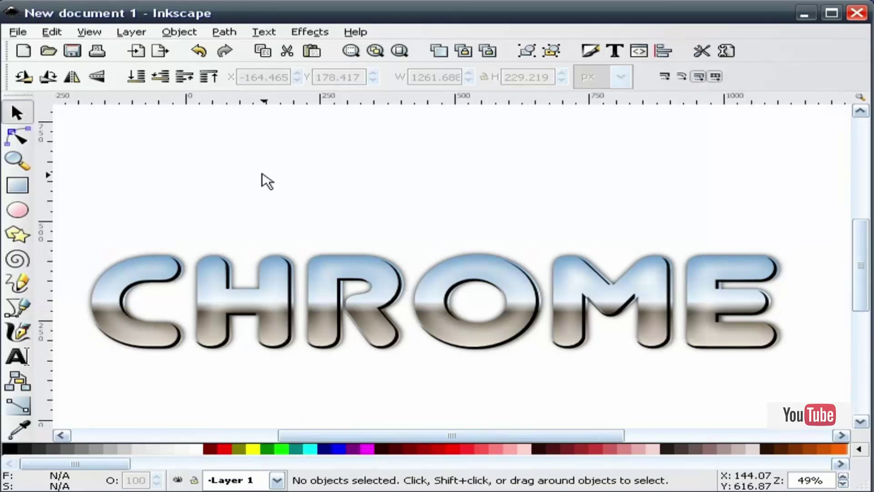
pyautogui.moveTo(65, 390); pyautogui.dragTo(806, 222)
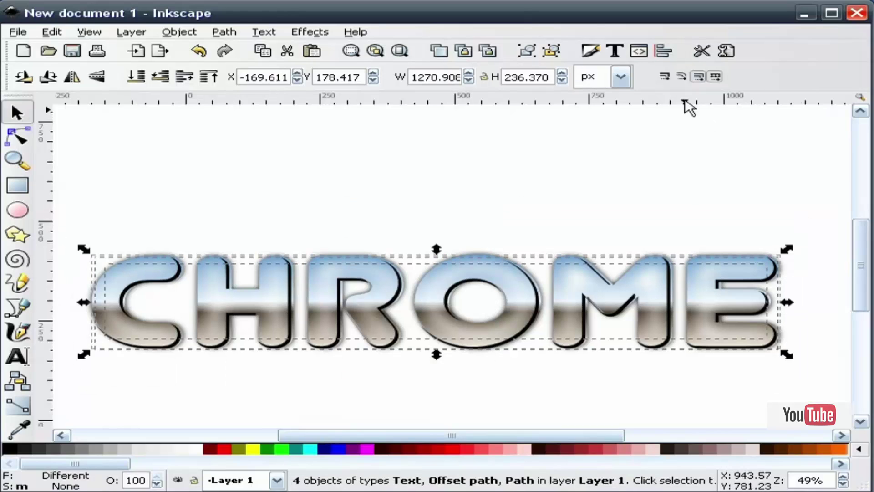
# Group the four selected CHROME objects into one unit.
pyautogui.click(451, 165)
pyautogui.hotkey('ctrl', 'a')
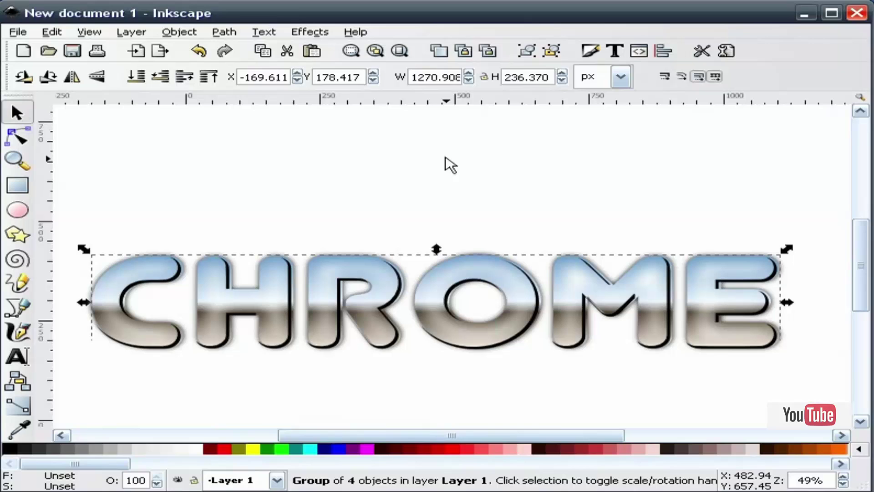
pyautogui.press('Escape')
# Zoom the view to fit the whole finished drawing.
pyautogui.click(15, 164)
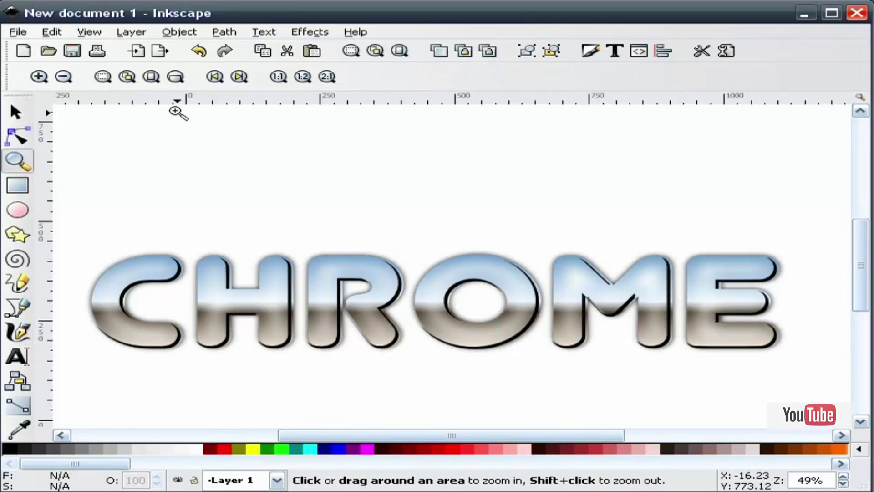
pyautogui.click(129, 78)
pyautogui.click(149, 78)
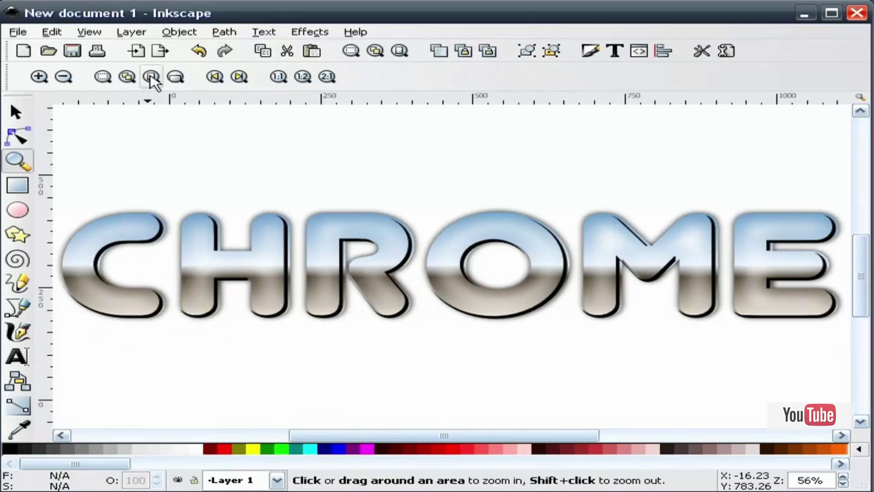
pyautogui.click(129, 78)
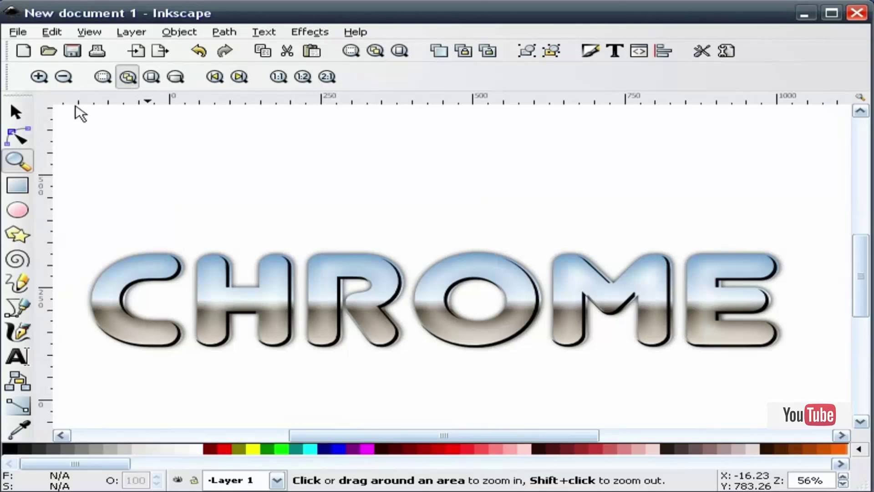
pyautogui.click(16, 111)
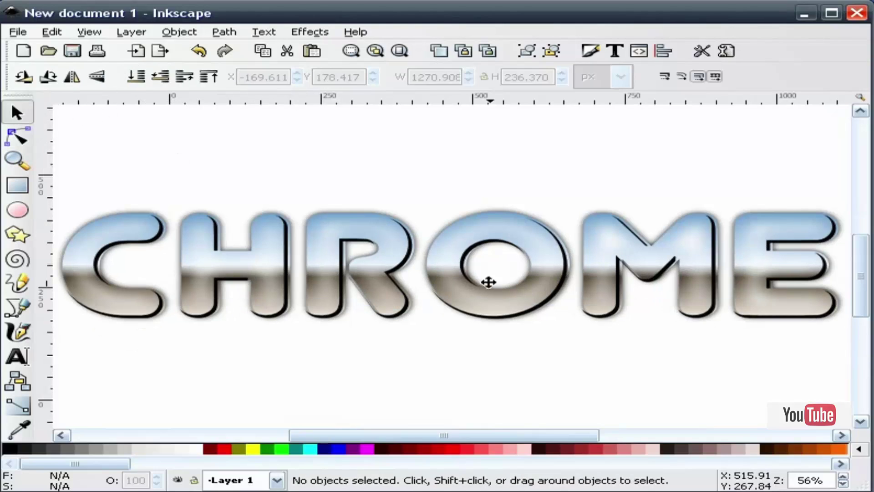